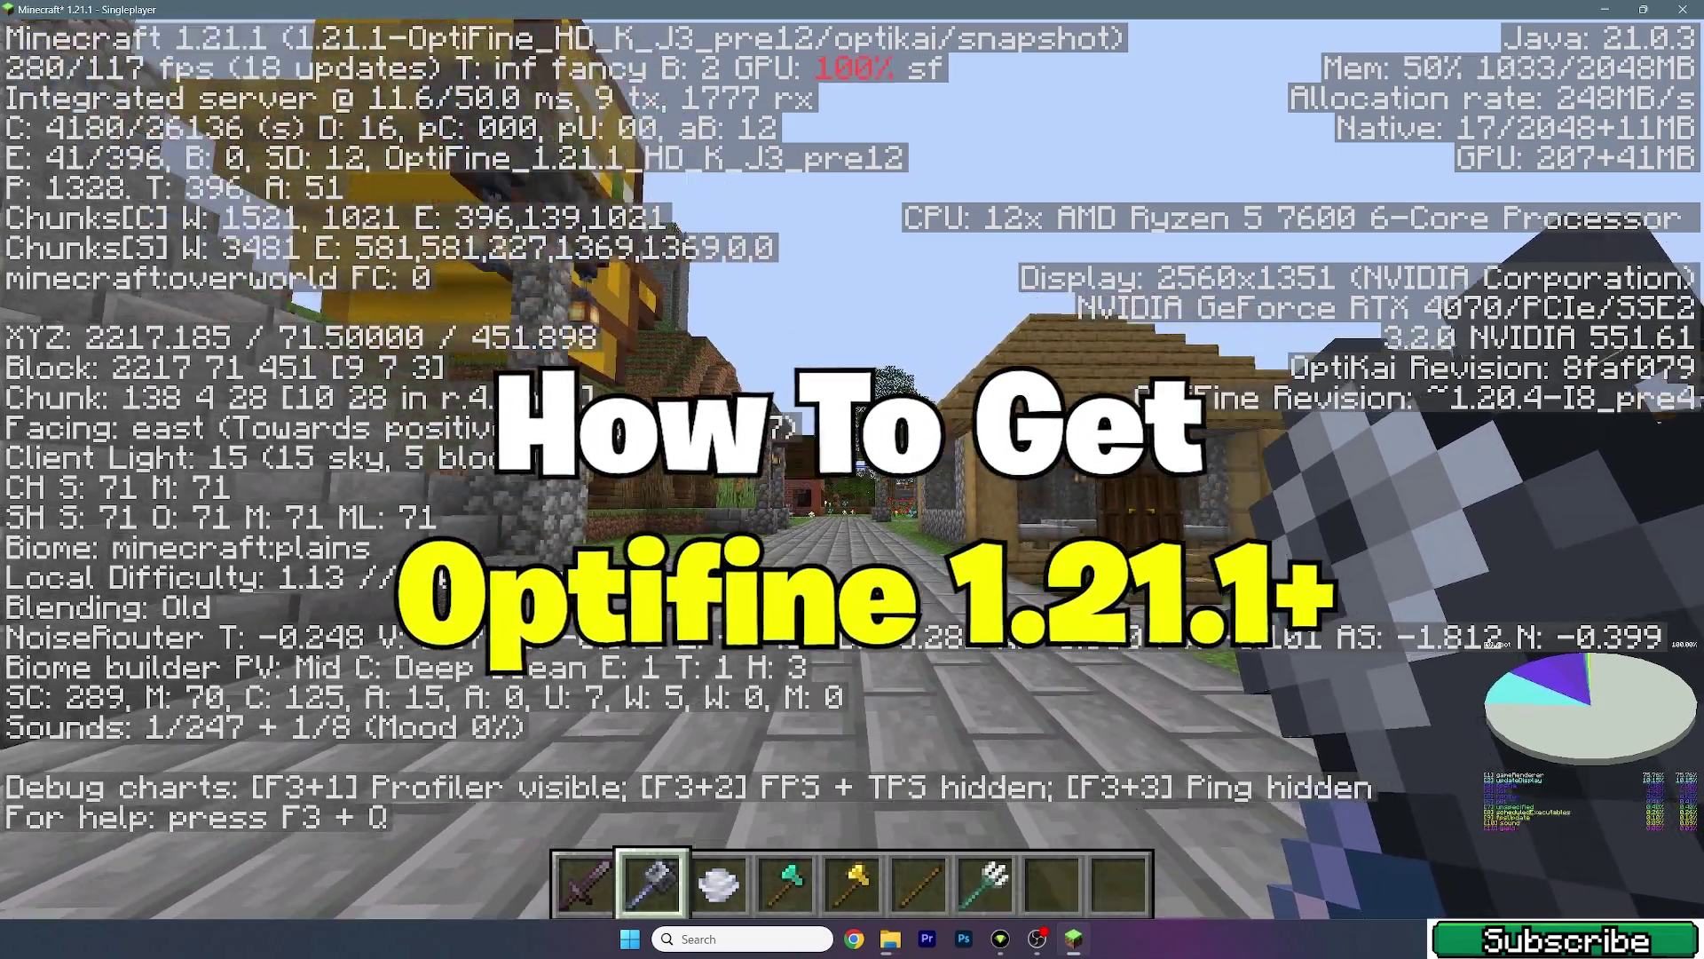
Walk through the village with the F3 debug overlay hidden, then close the OptiFine installer.
key(w)
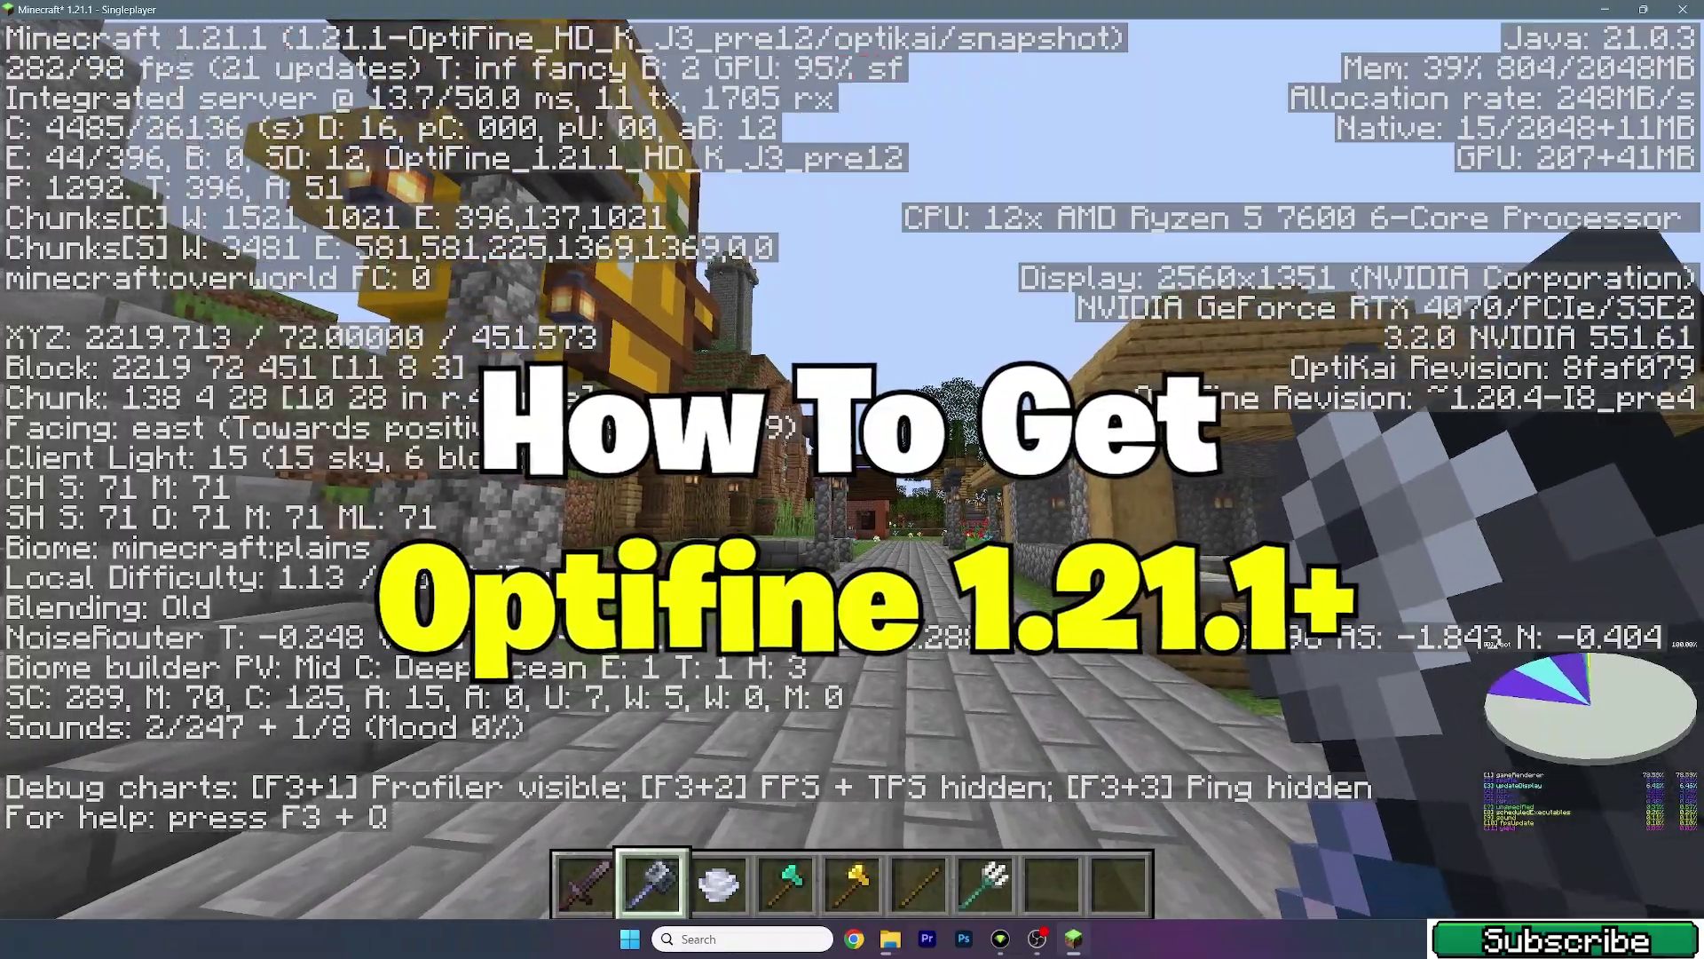
key(w)
key(F3)
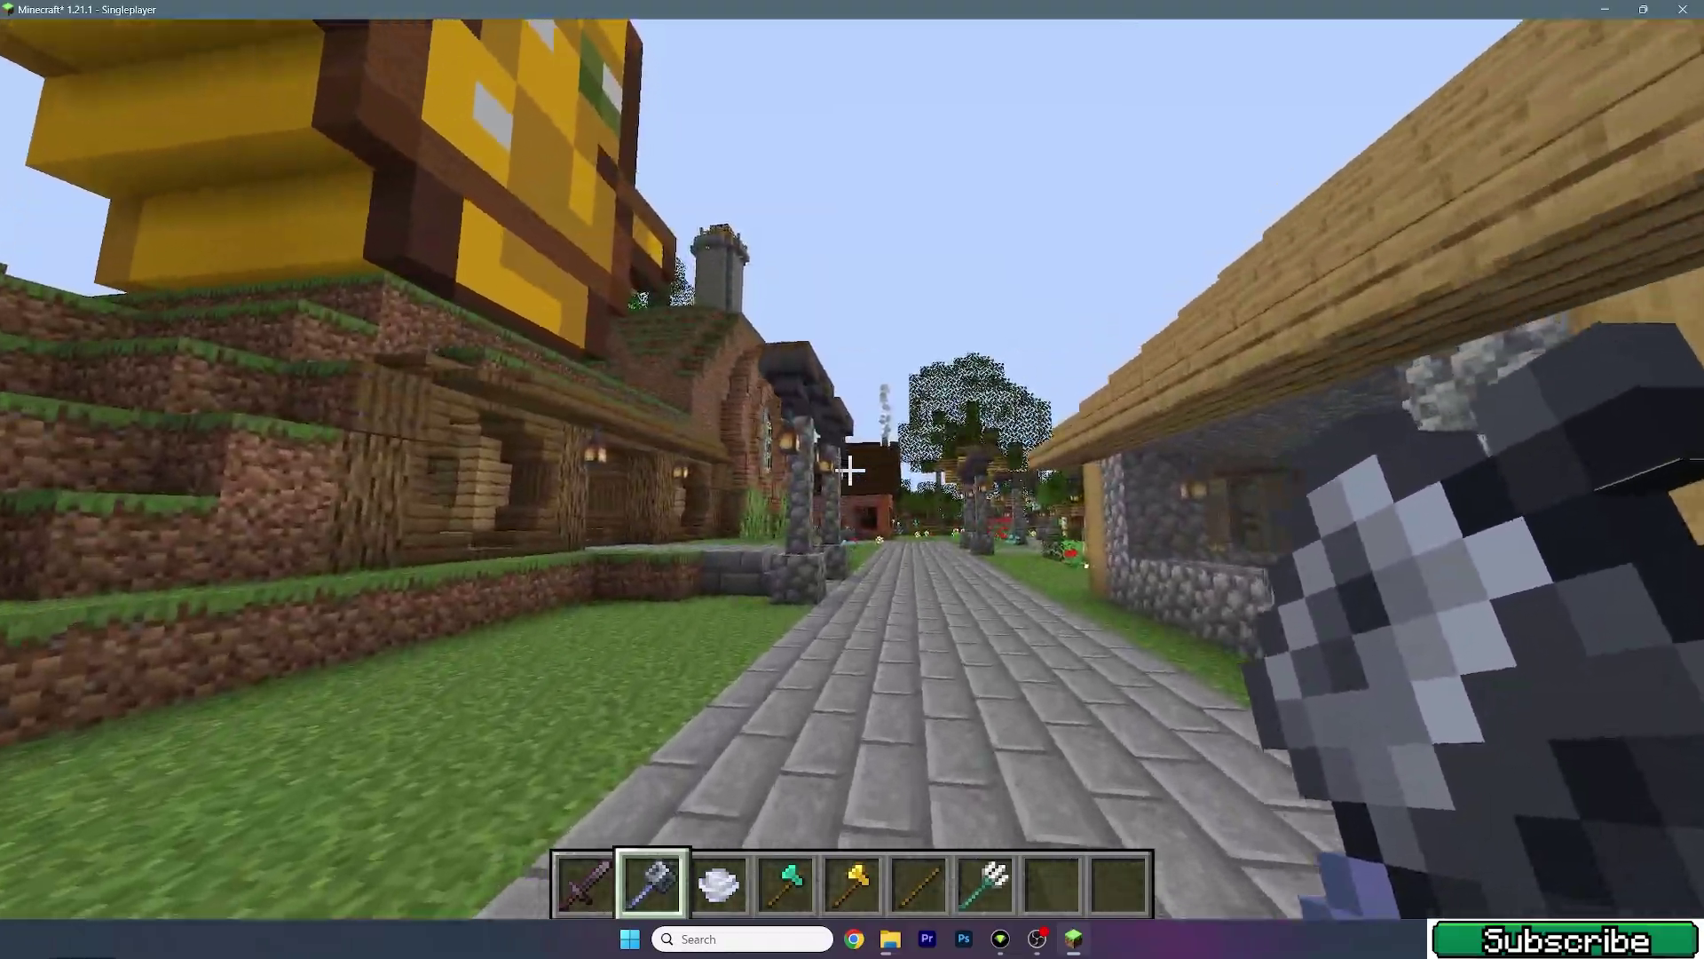
key(w)
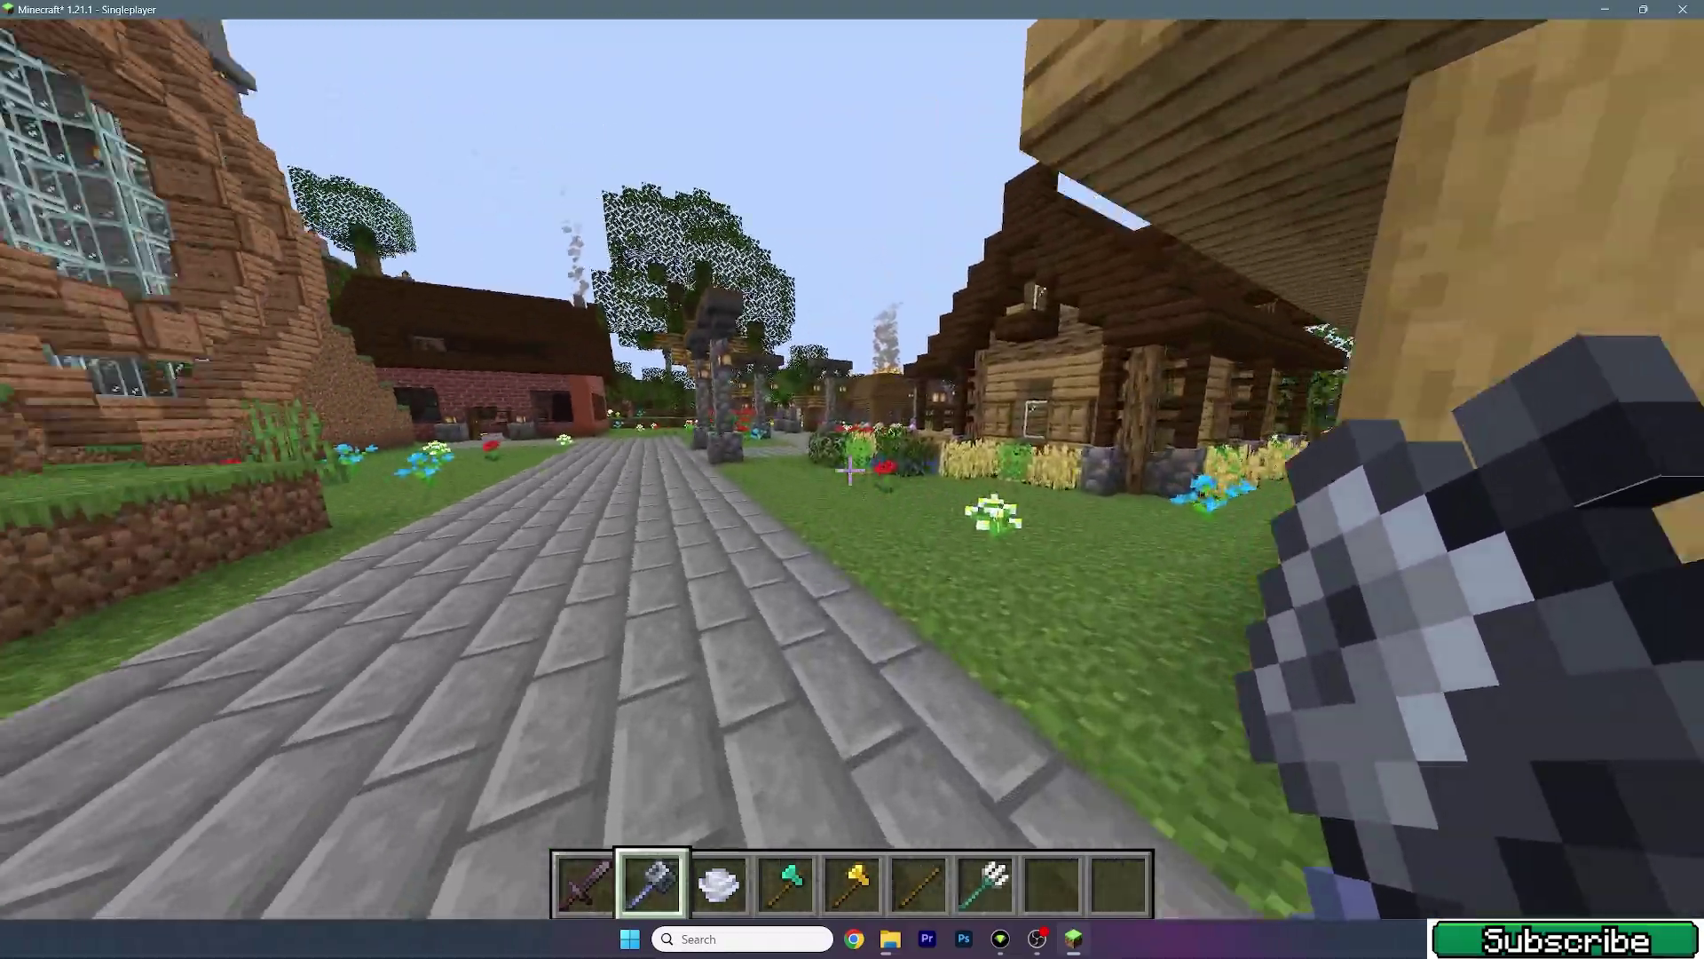
key(w)
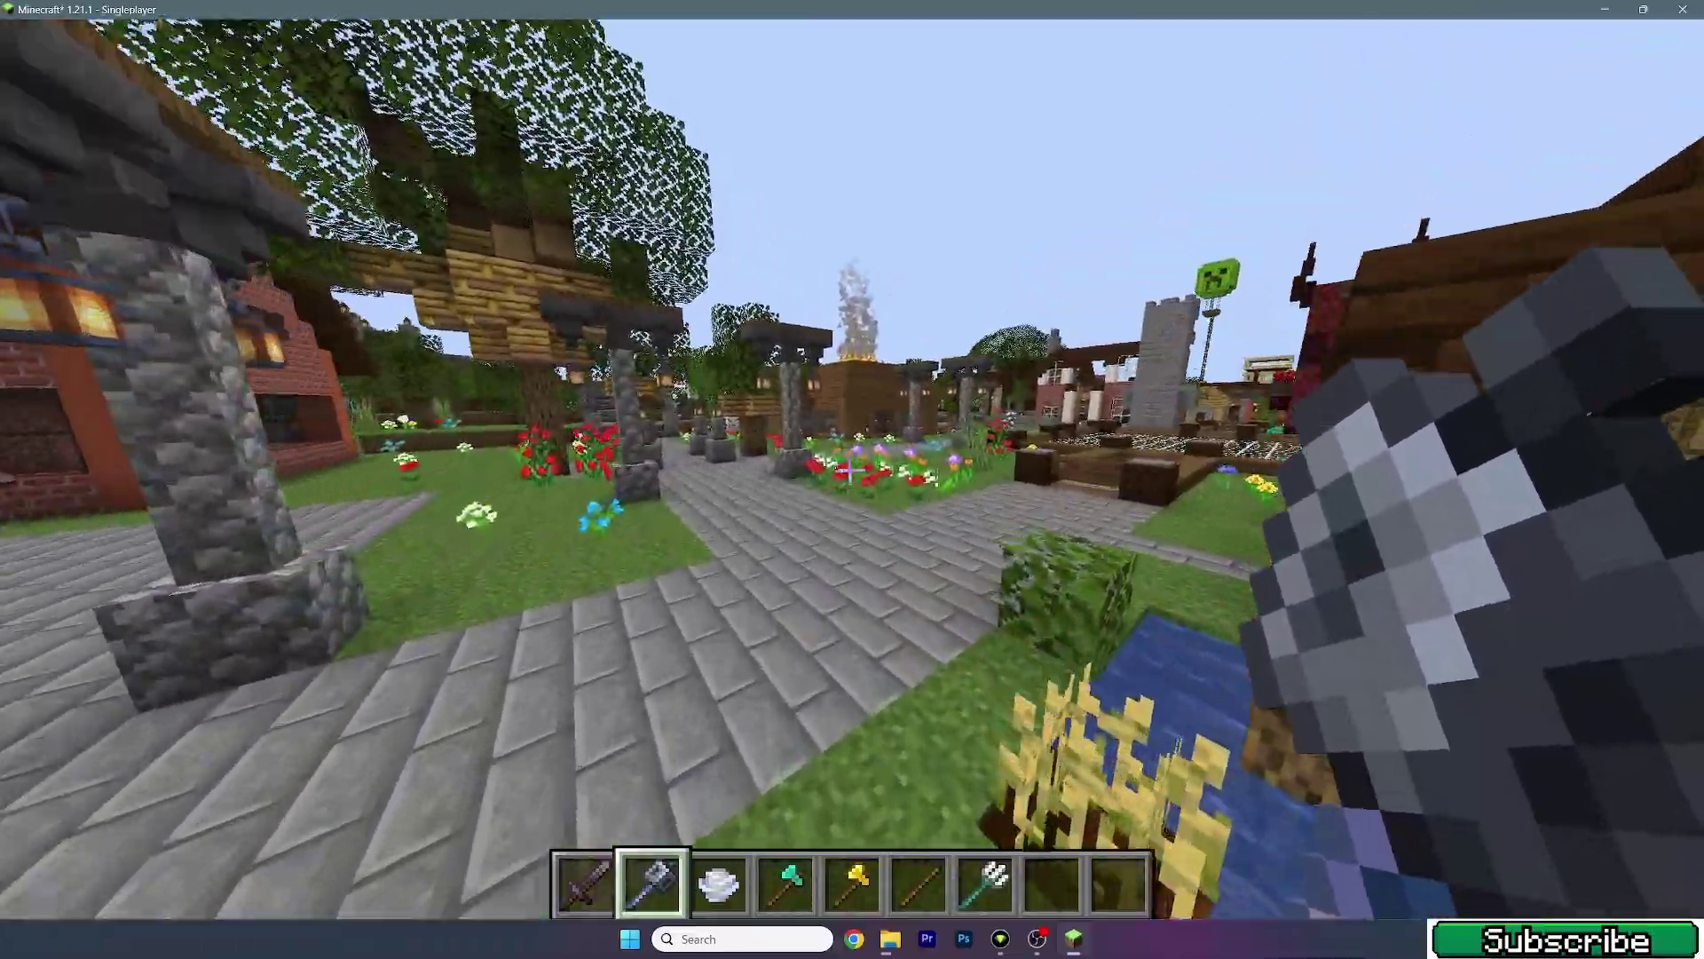
key(w)
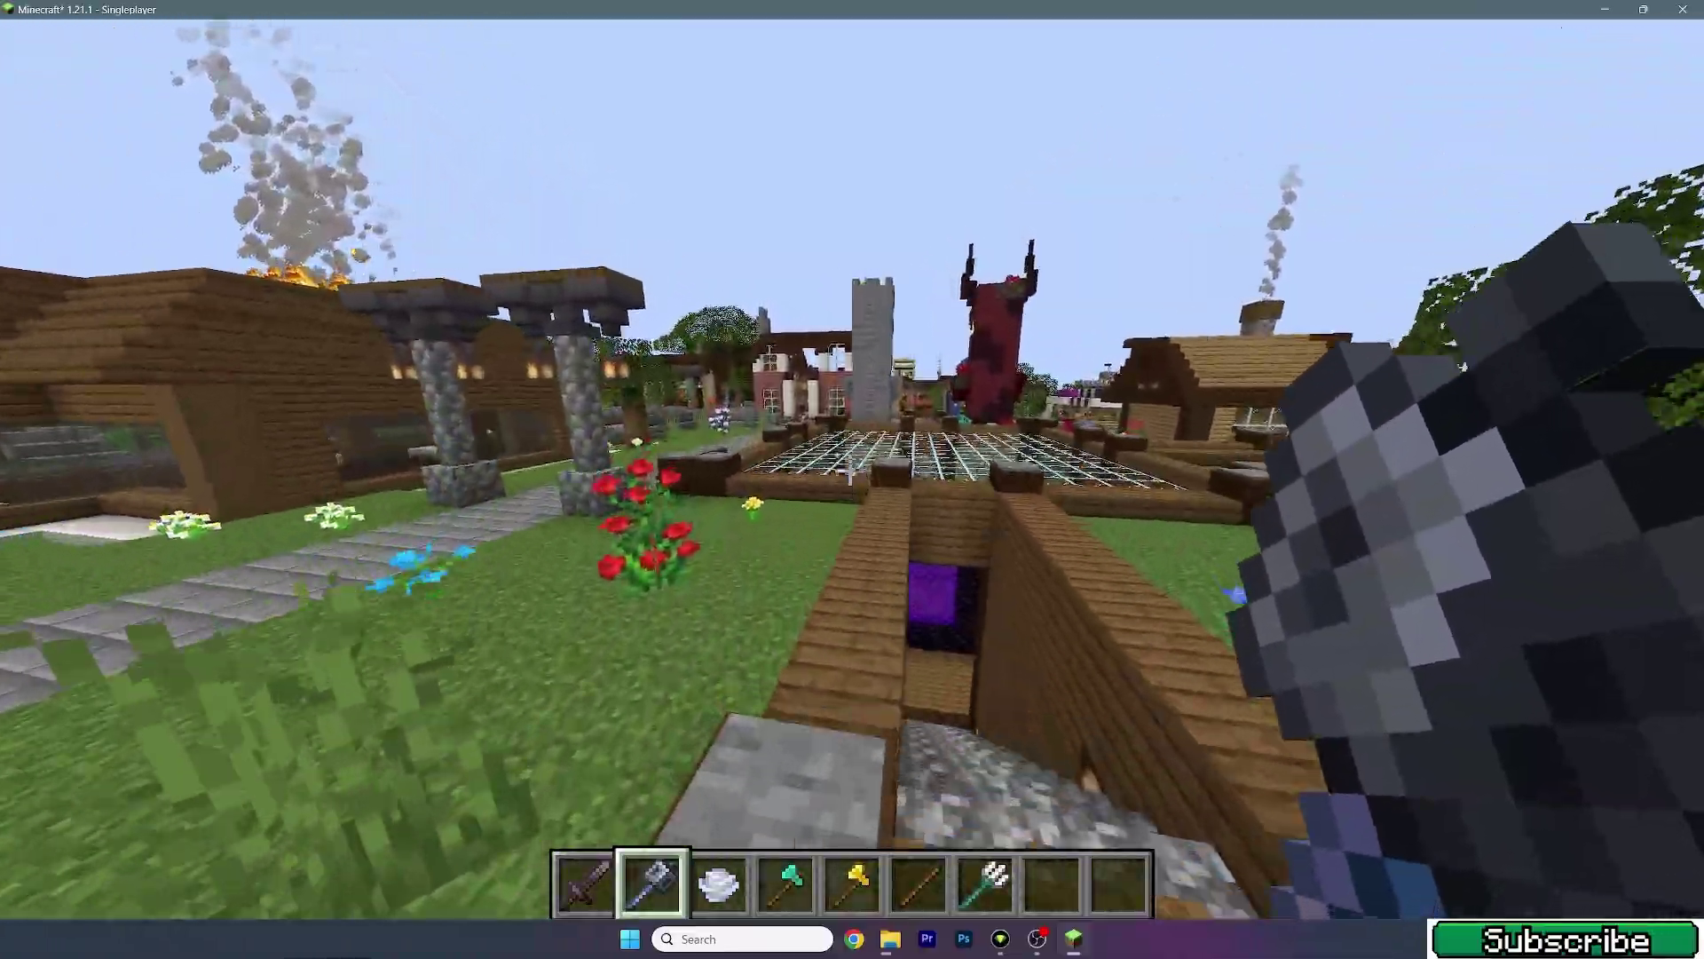
key(w)
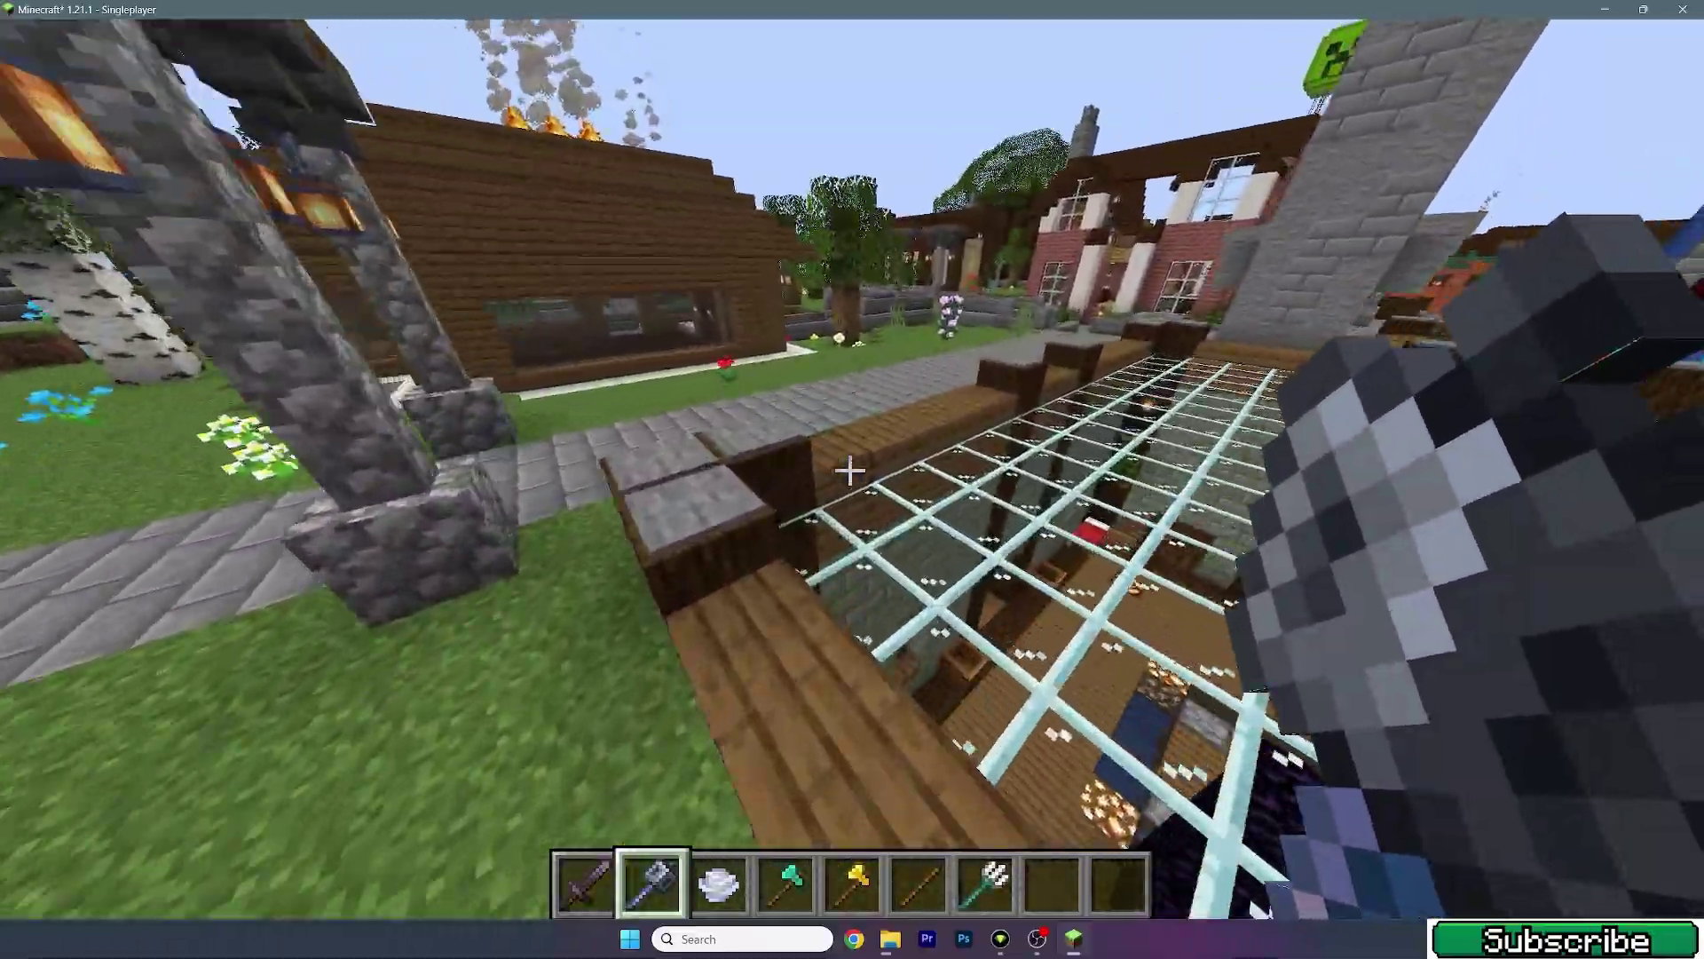
key(w)
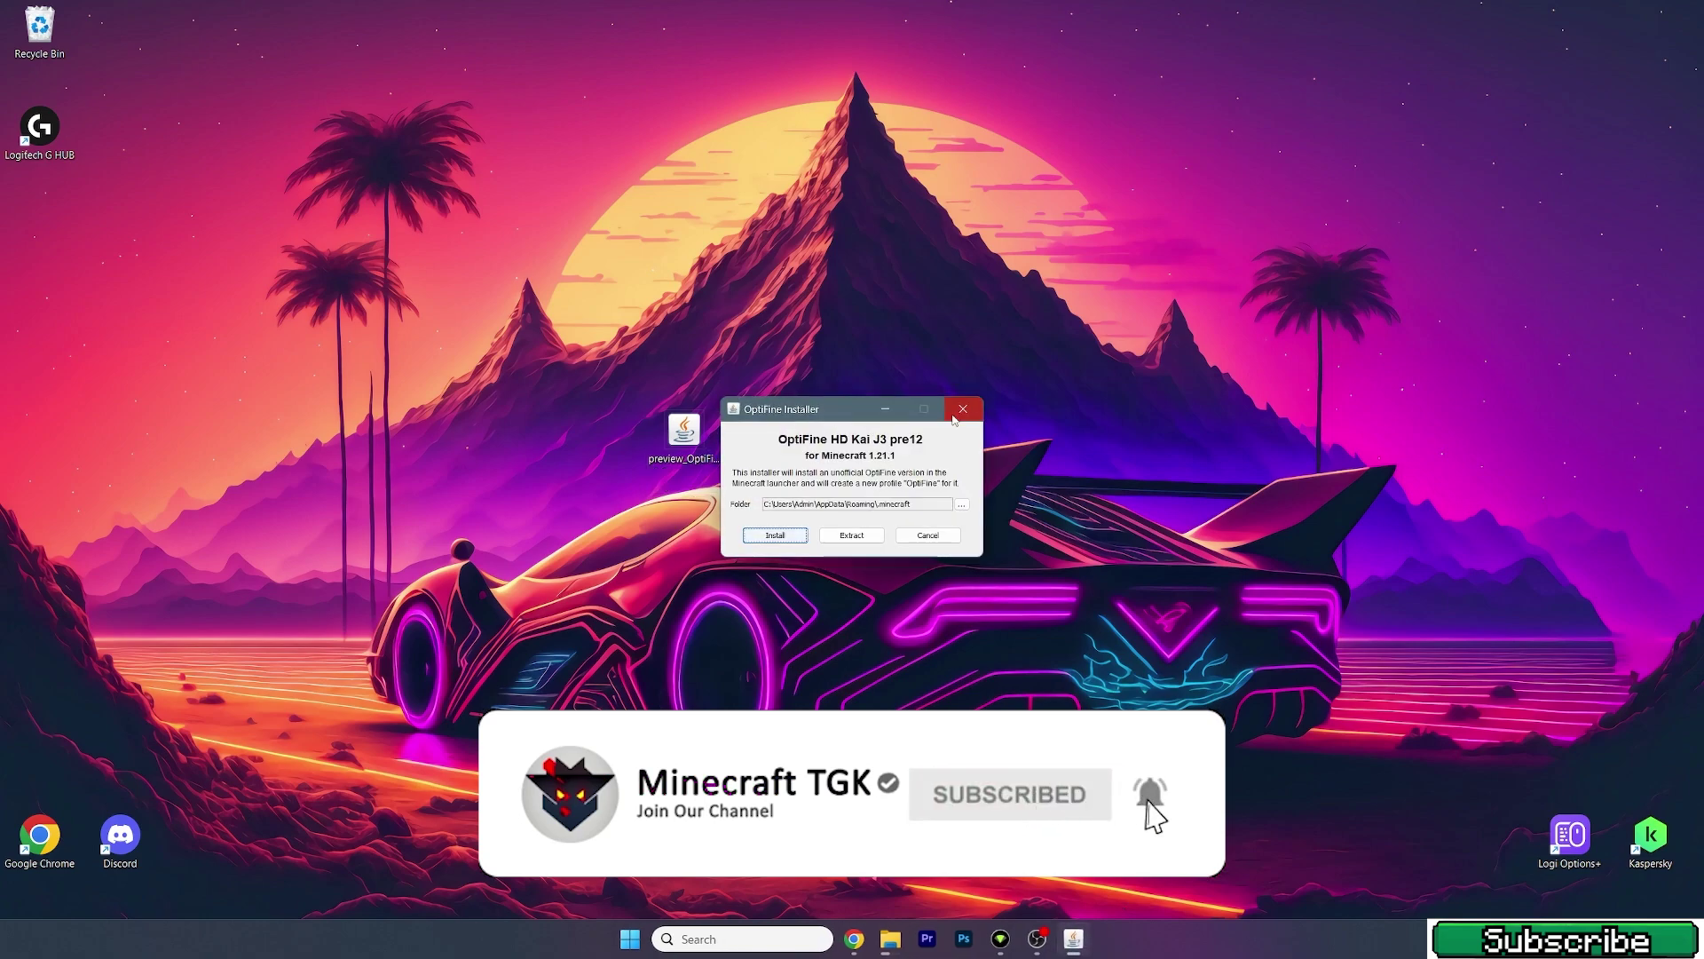
click(957, 415)
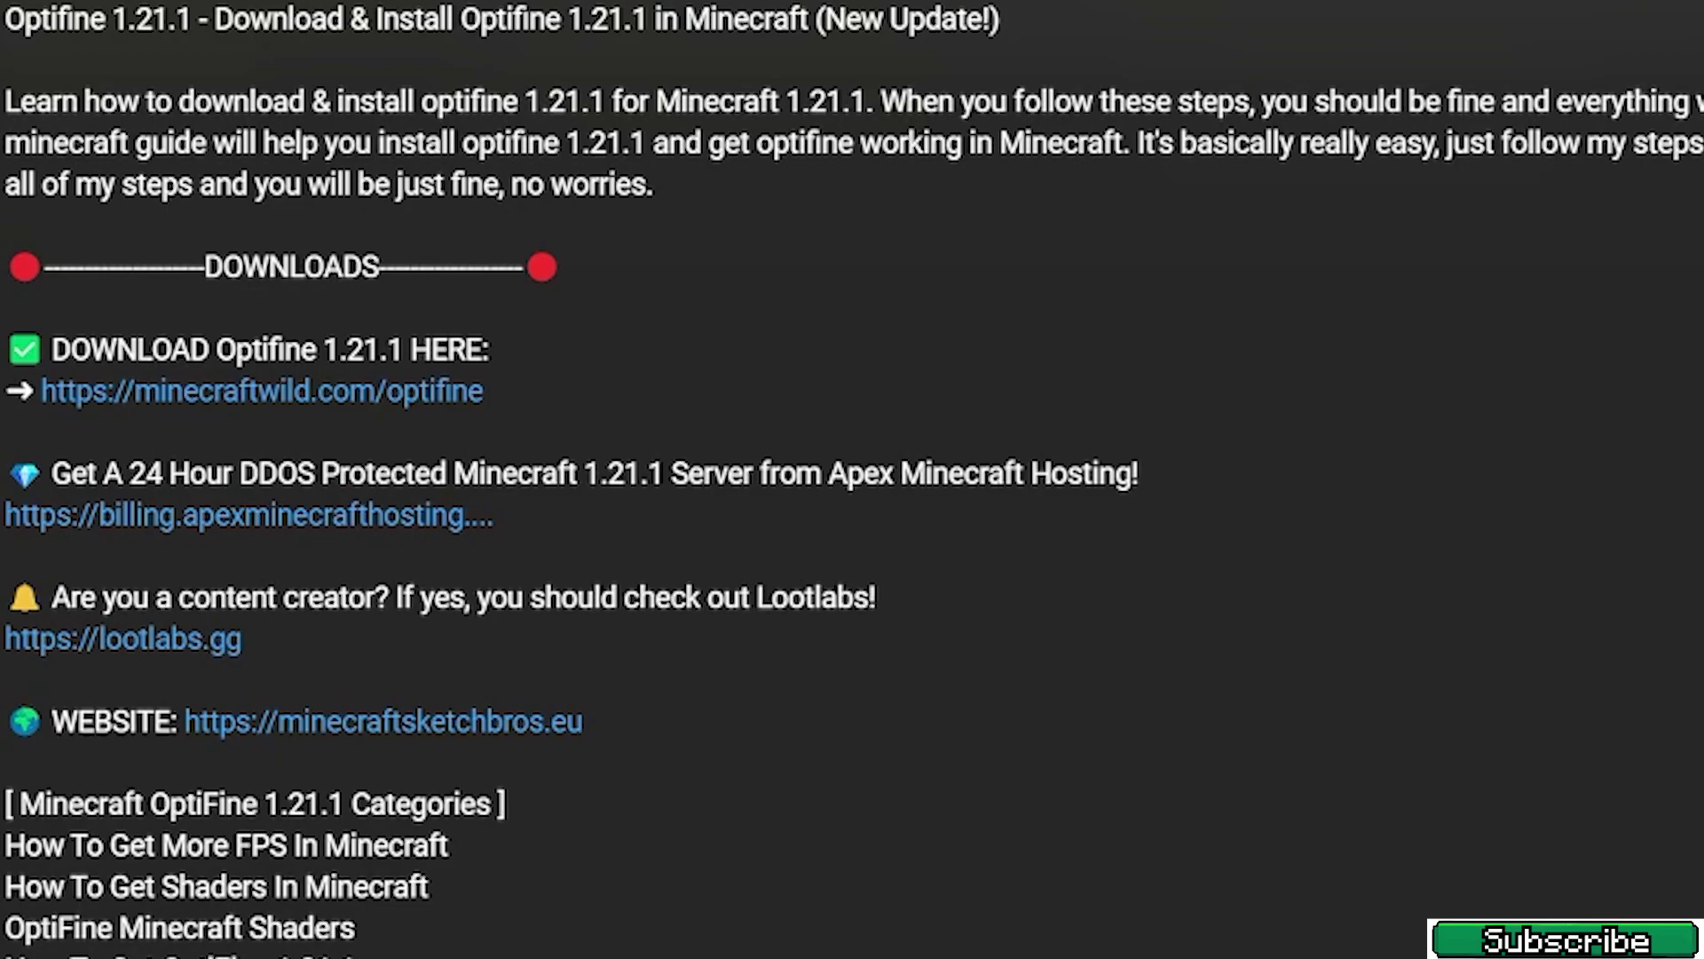
scroll(45, 145, down, 3)
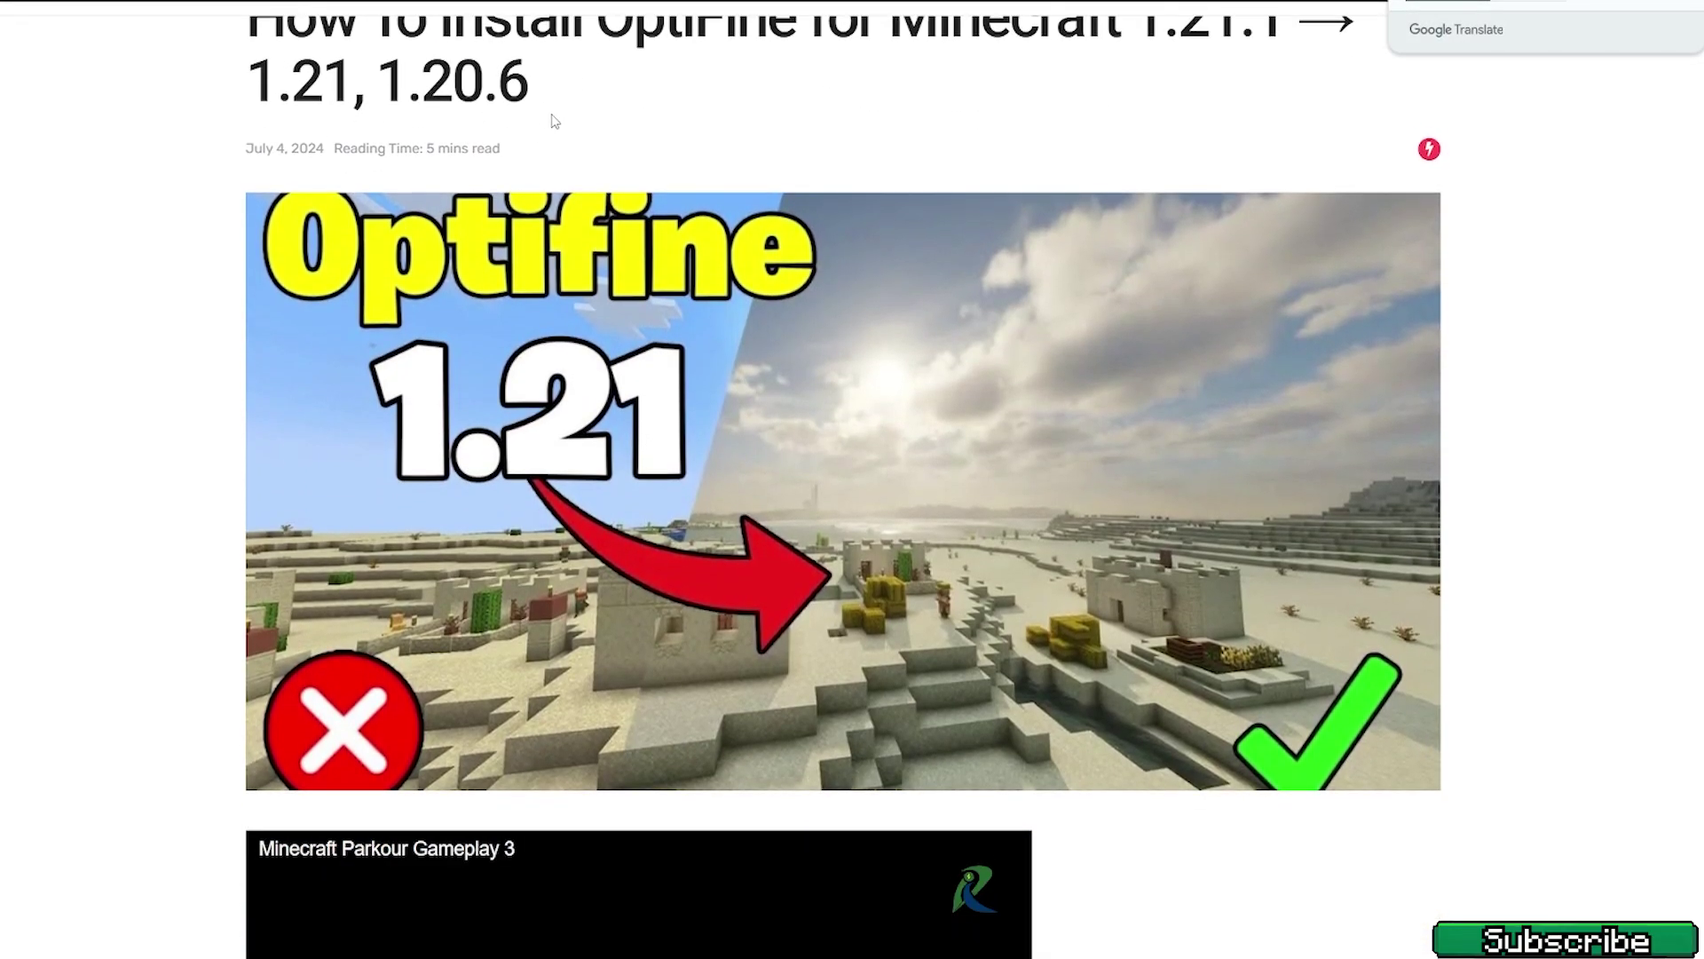
scroll(172, 321, down, 5)
scroll(172, 321, down, 2)
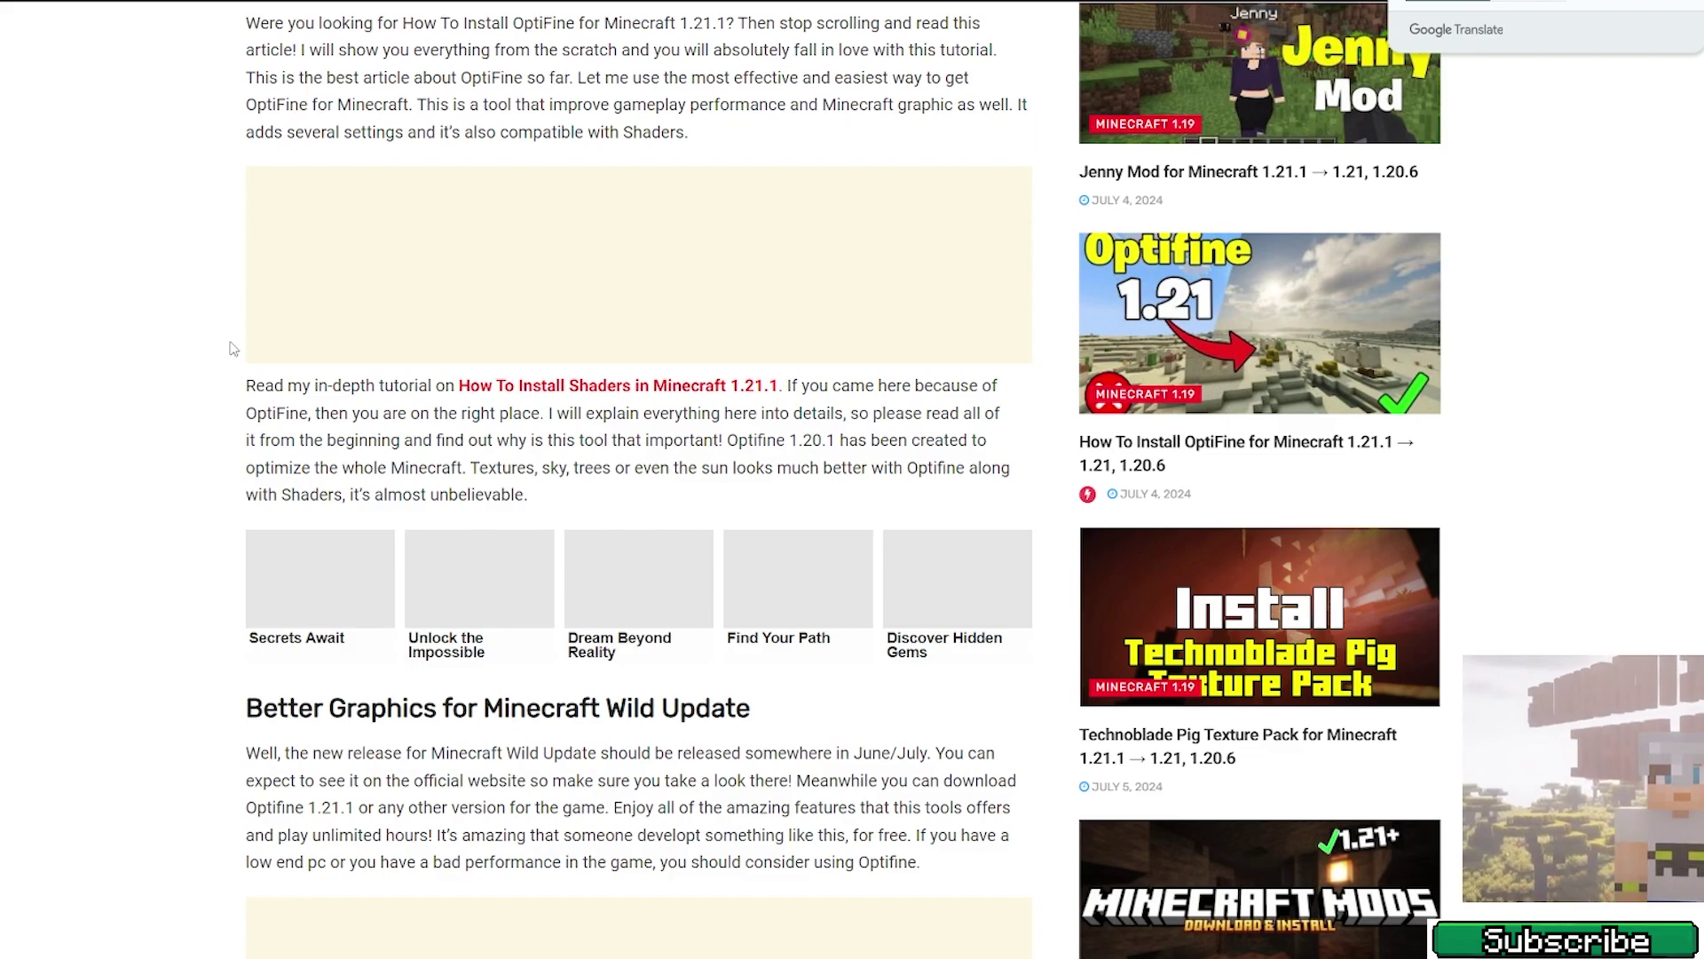
scroll(173, 321, down, 1)
scroll(187, 340, down, 3)
scroll(201, 351, down, 4)
scroll(214, 351, down, 3)
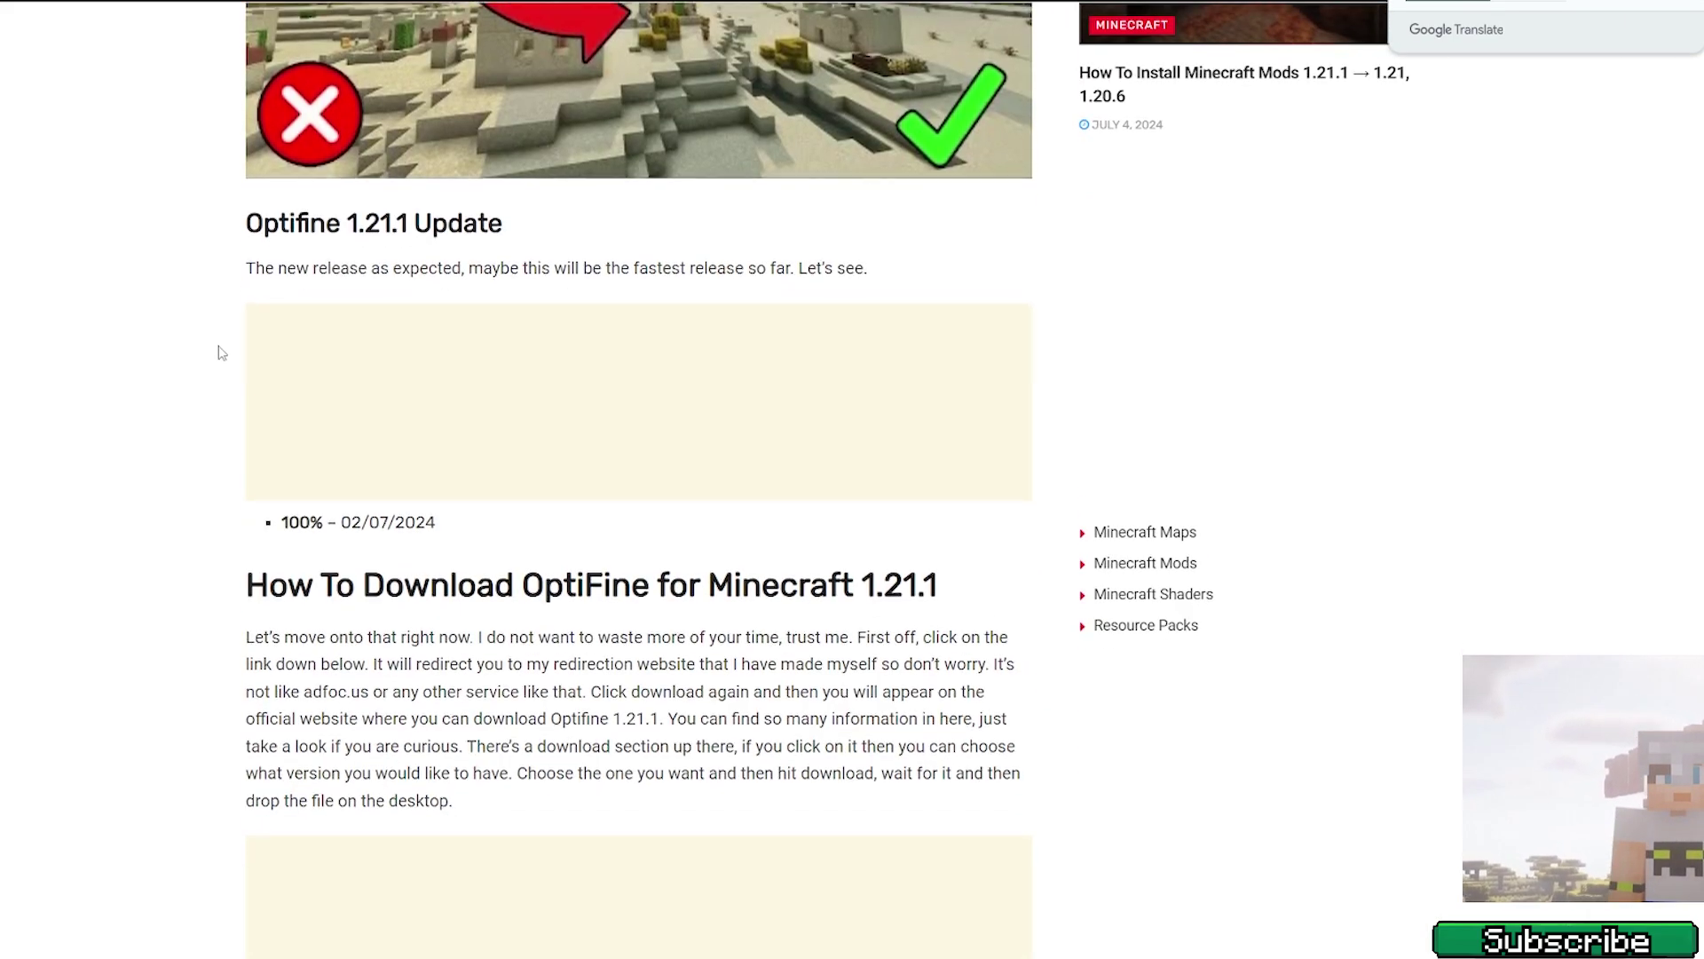
scroll(218, 350, down, 5)
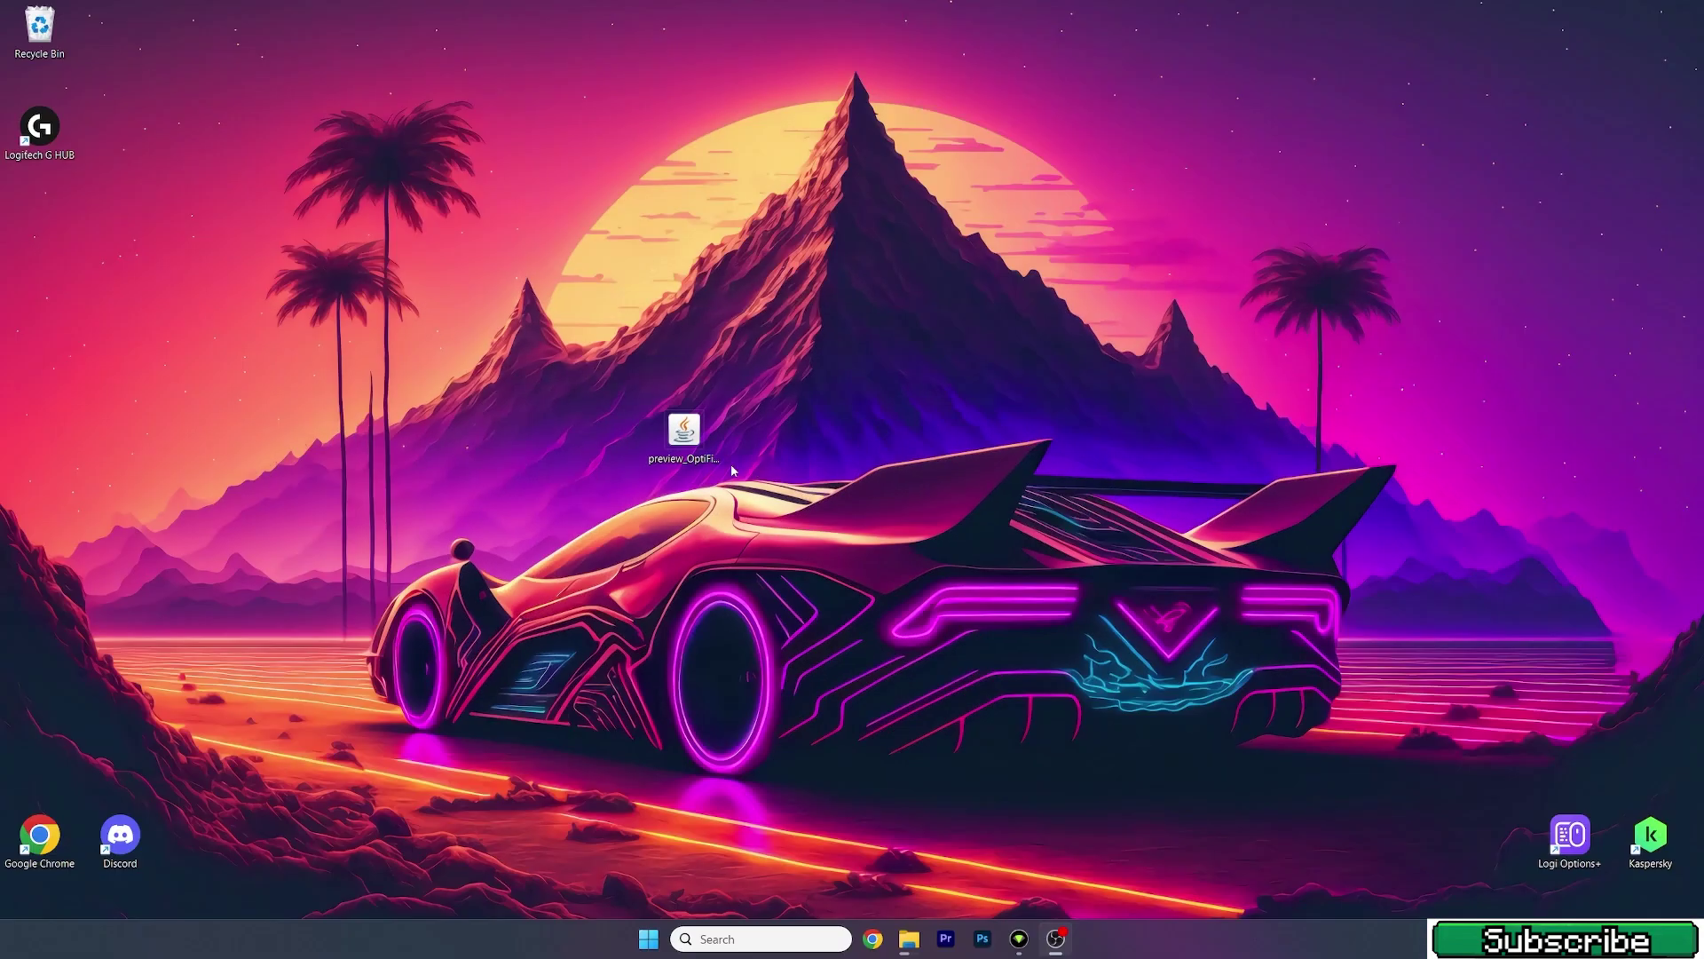
Drag within the MinecraftWild OptiFine 1.21.1 article window.
drag(594, 388, 618, 383)
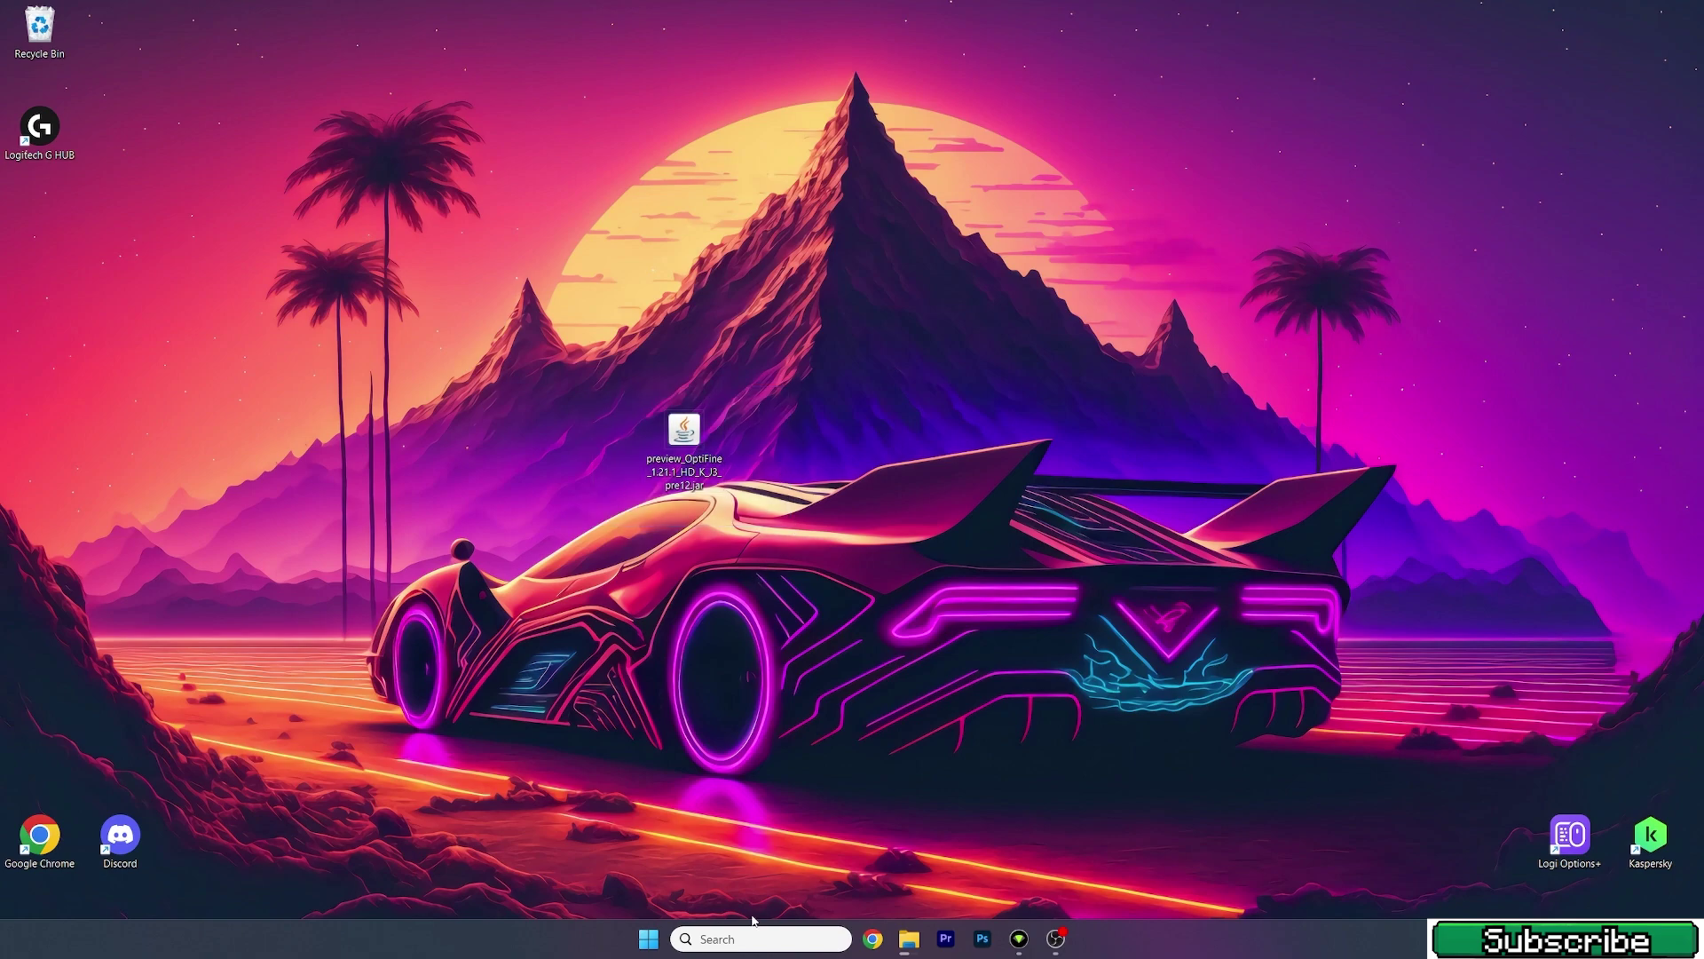
Open AppData Roaming with a %appdata% search and move the Explorer window into place.
click(707, 938)
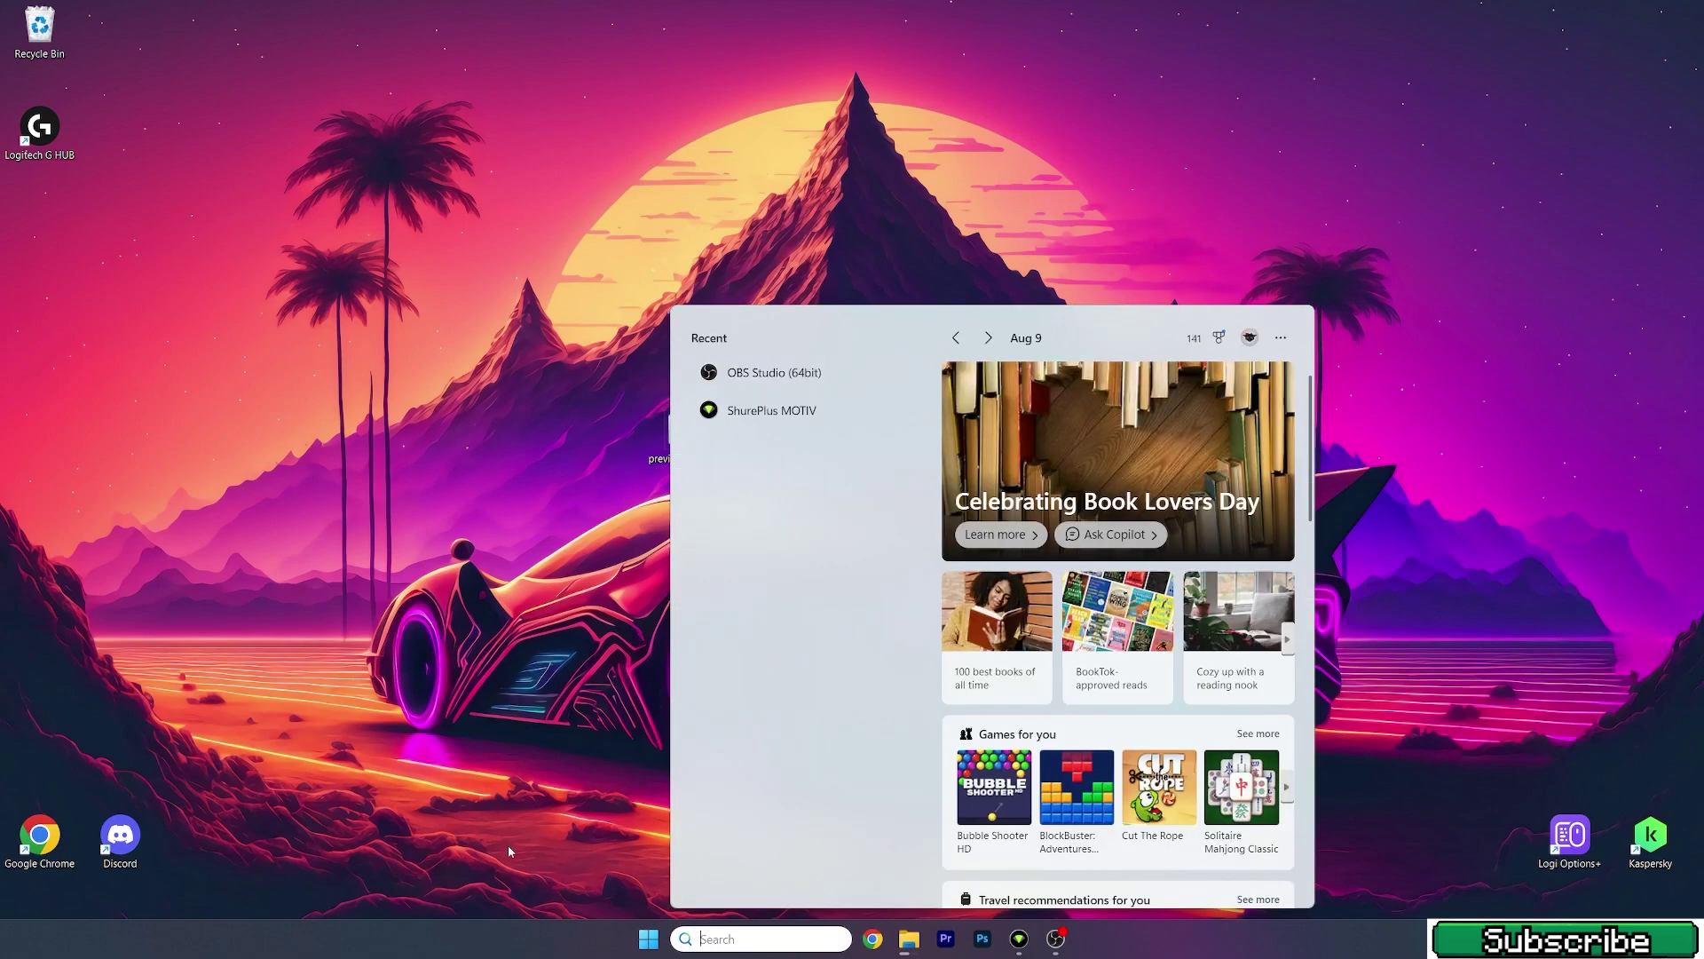
text(%appdata%)
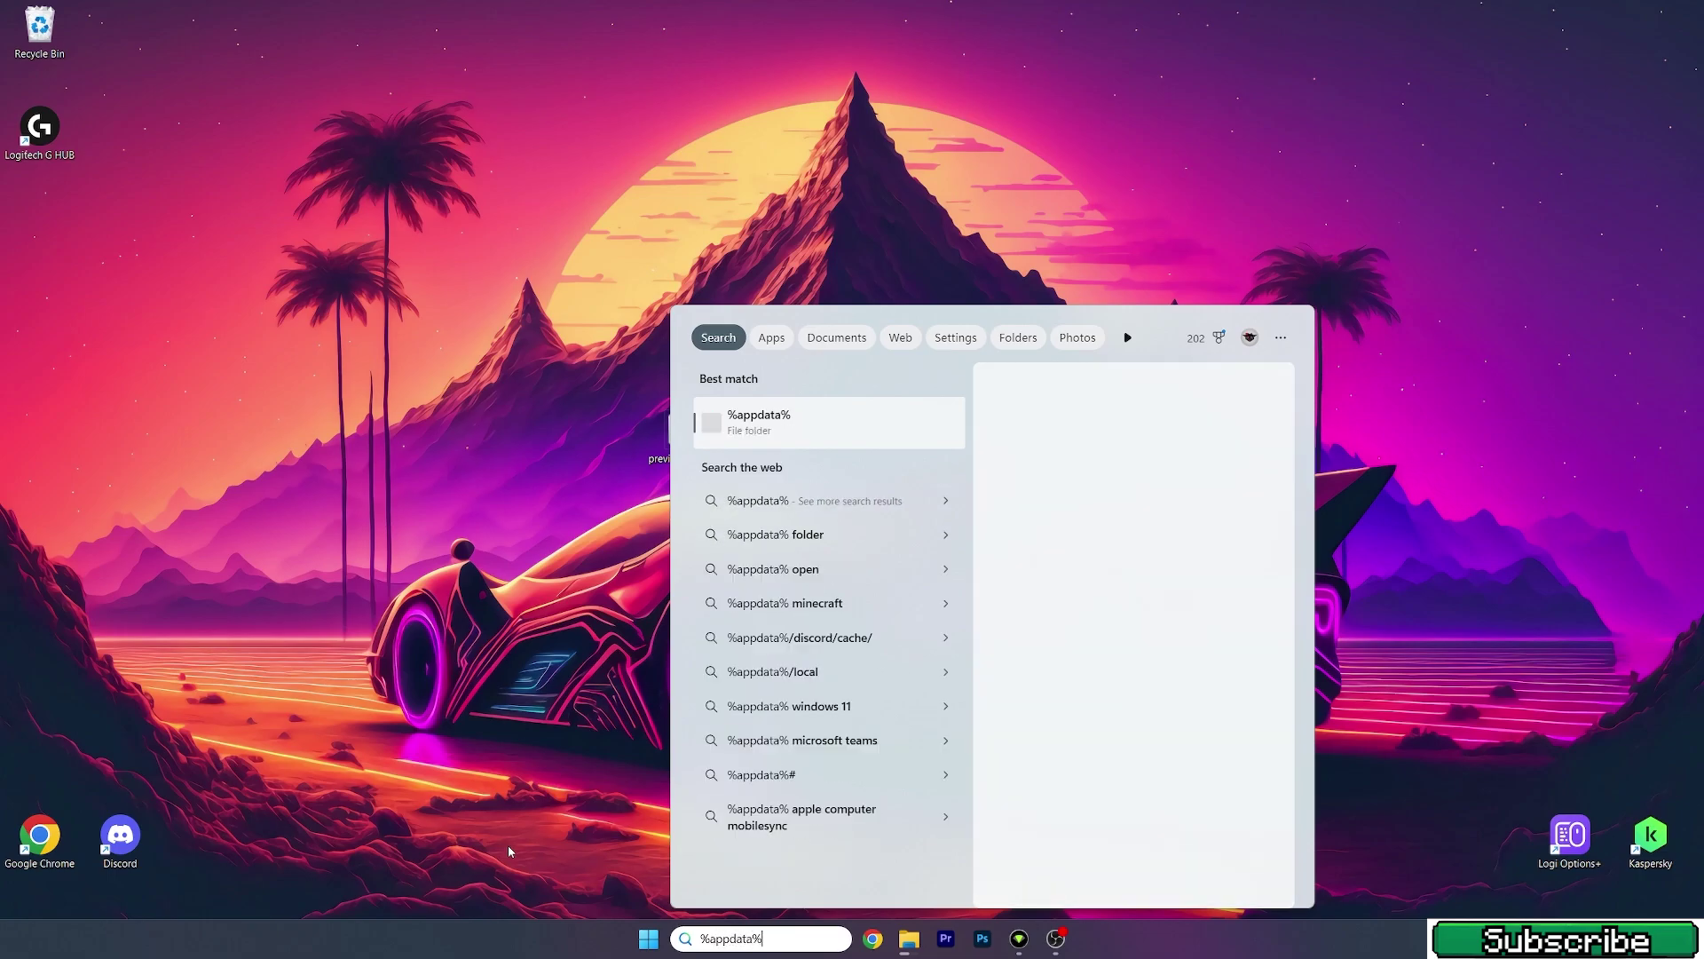
key(Return)
drag(884, 304, 1122, 296)
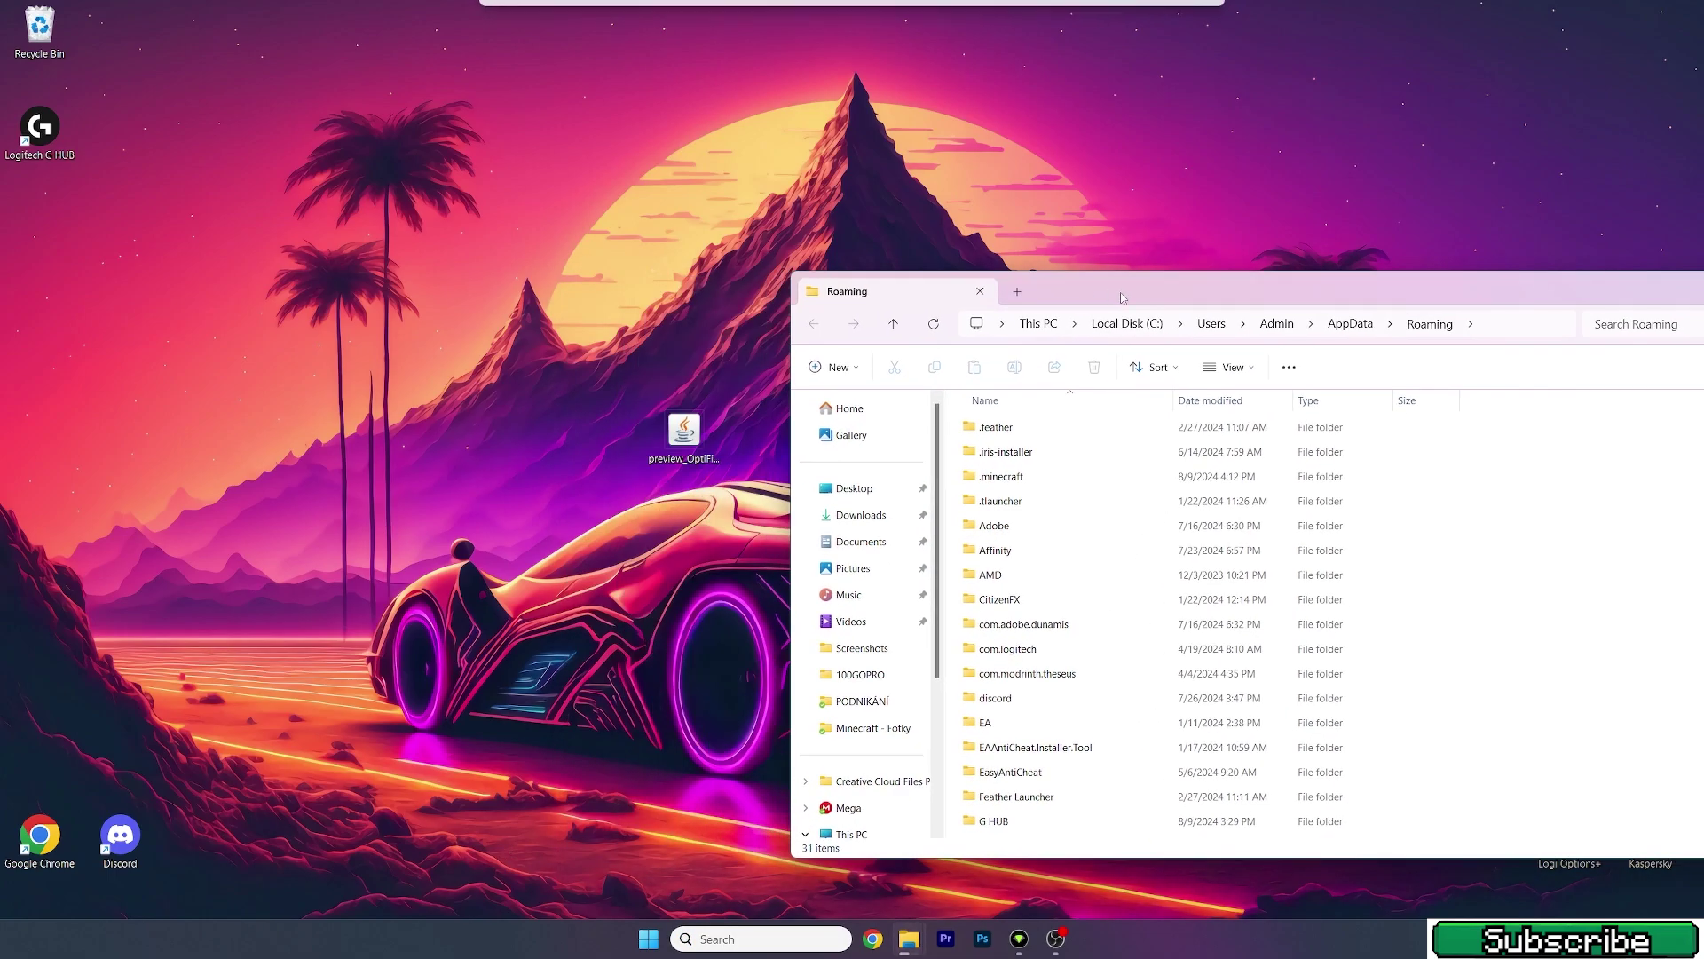
Go from .minecraft into its versions folder to see the installed game versions.
double_click(986, 477)
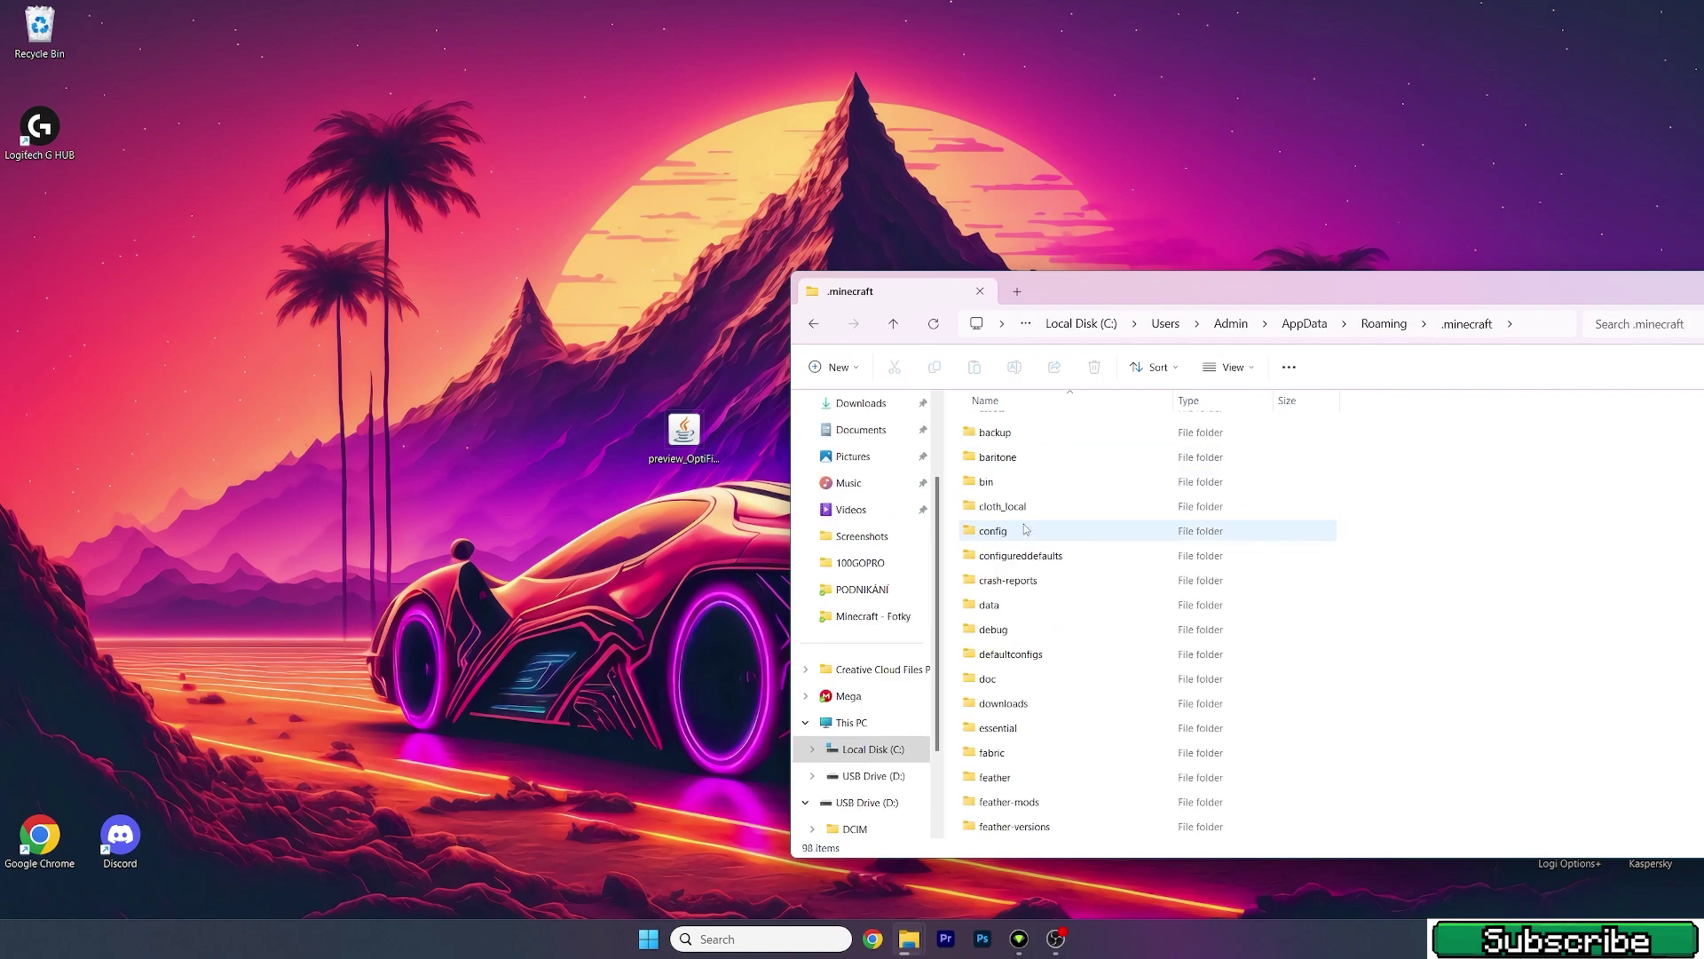
key(v)
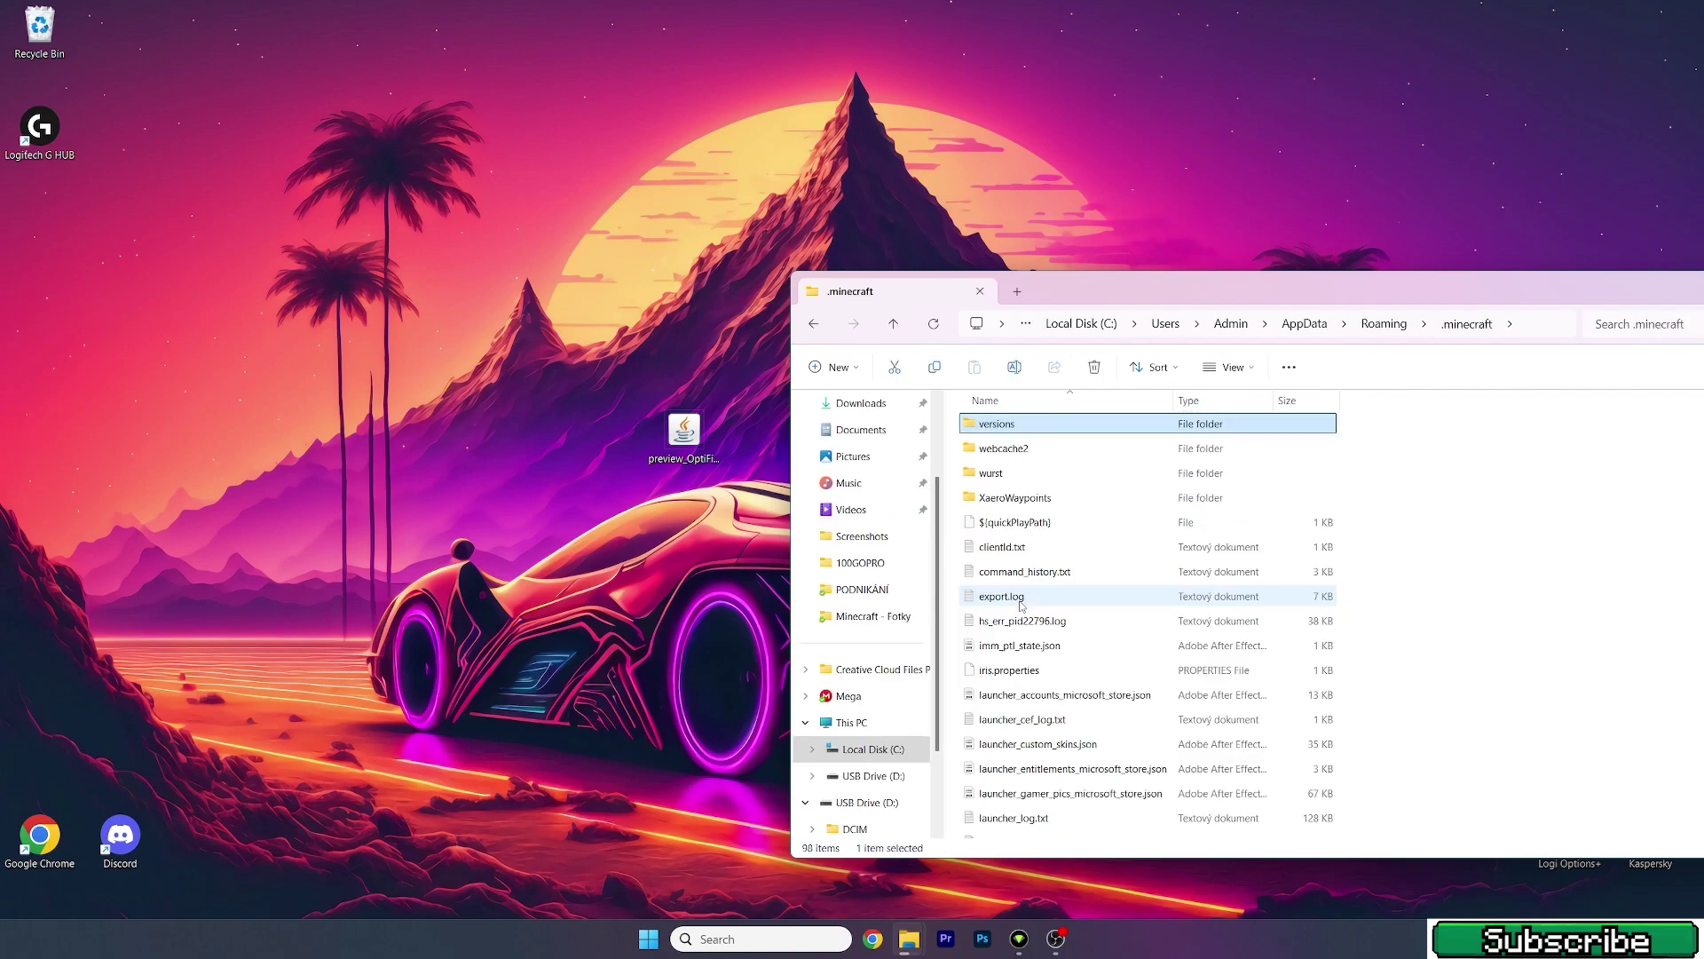
double_click(986, 426)
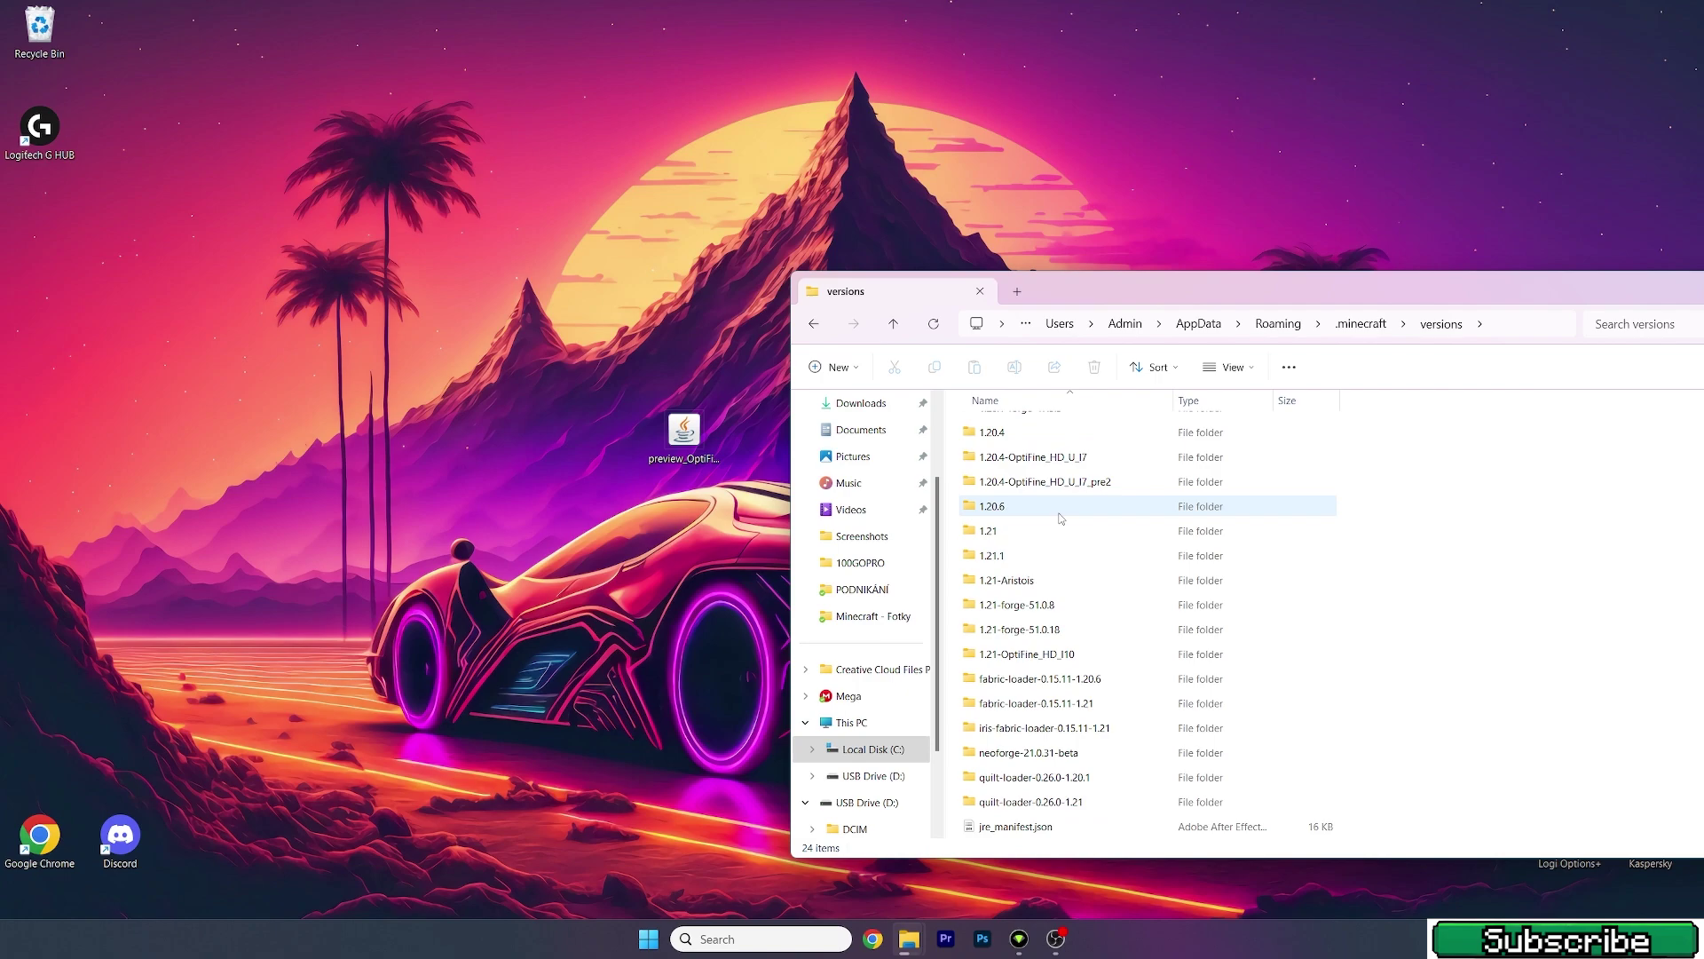
Run the OptiFine 1.21.1 installer, try Install, and dismiss the snapshot warning and missing-1.21.1 error.
double_click(697, 439)
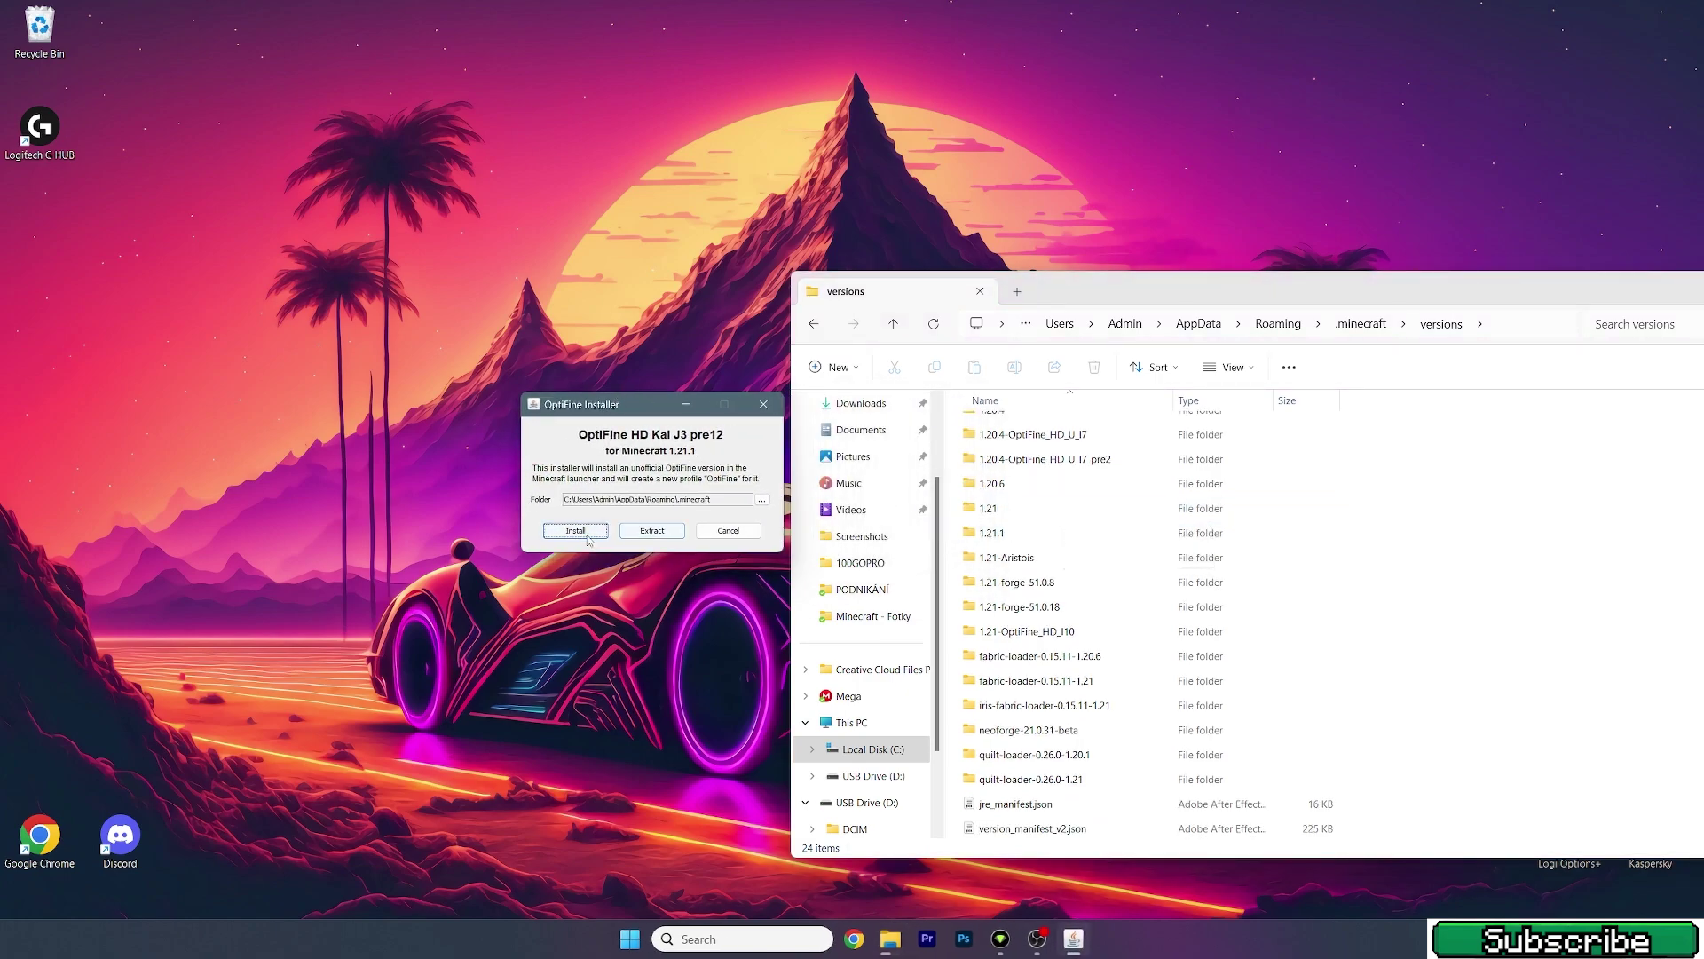
click(576, 532)
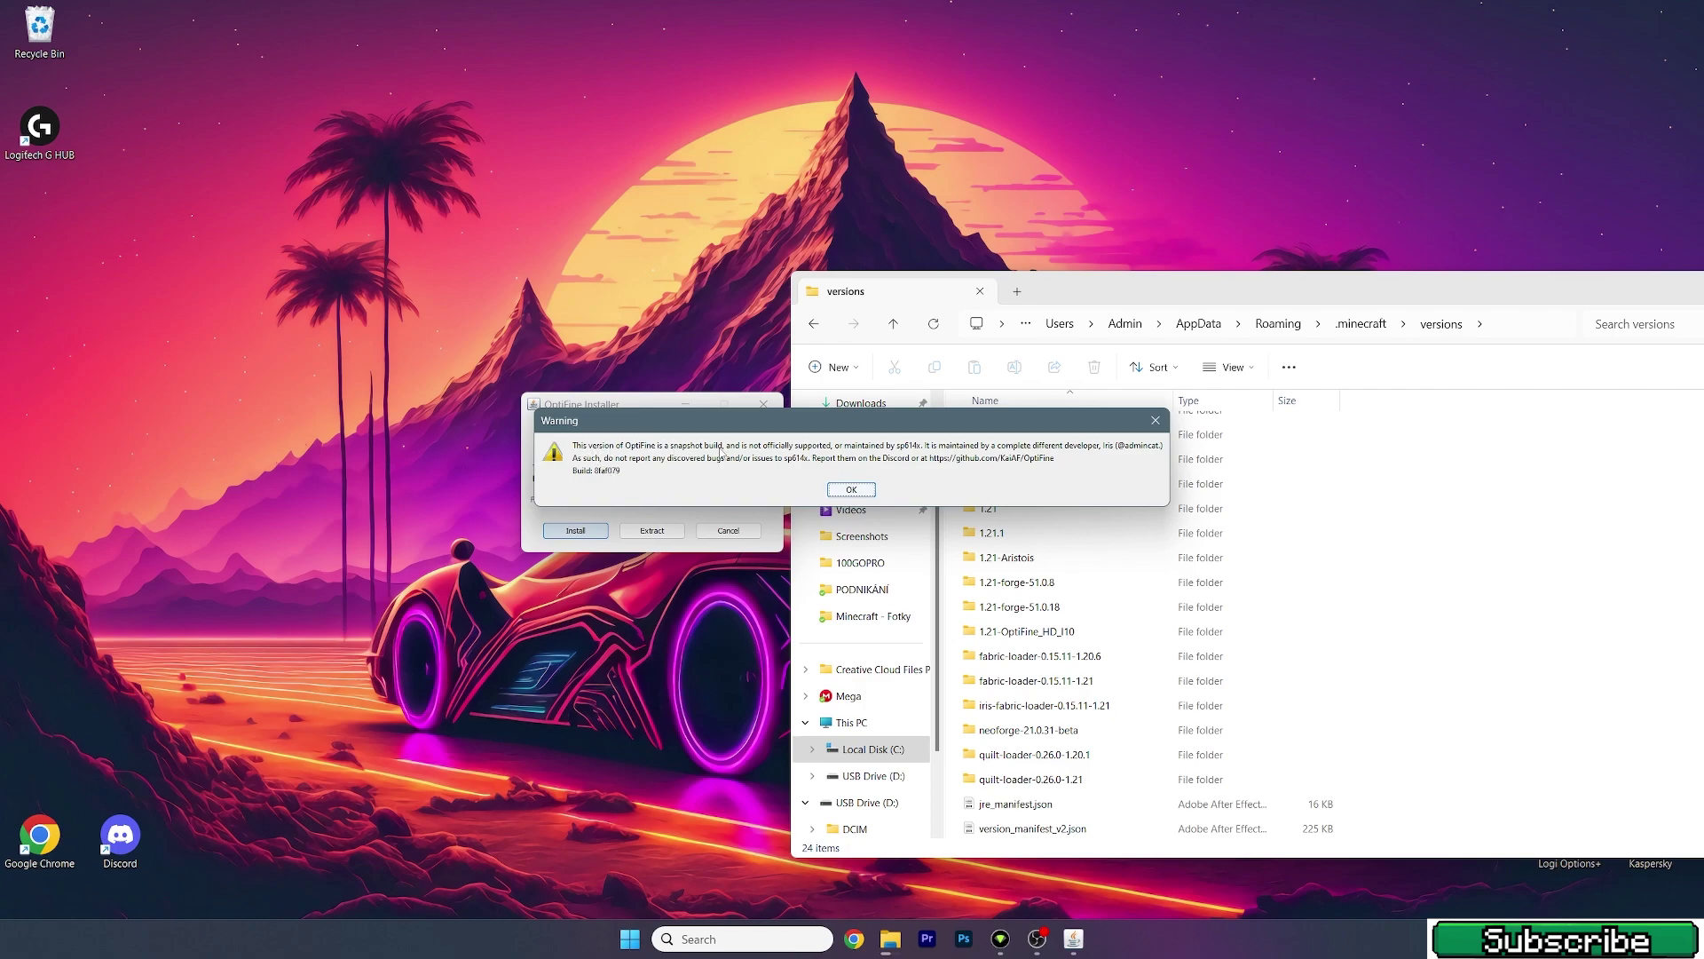
click(852, 490)
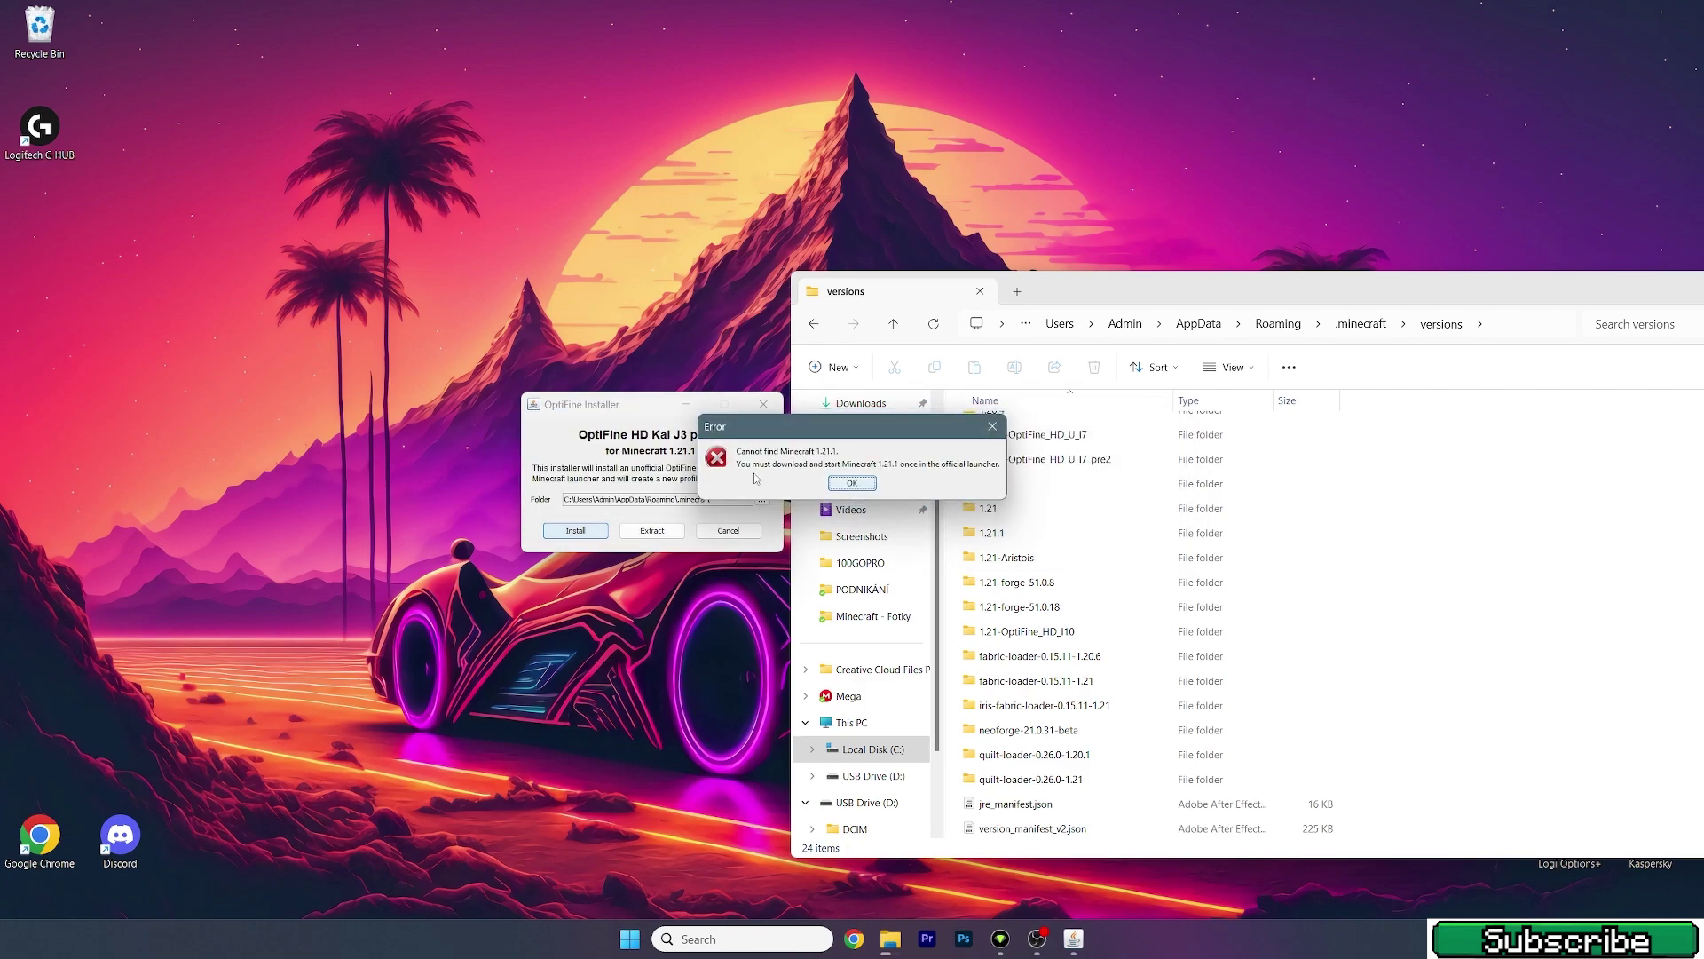
click(830, 484)
Launch Minecraft Launcher from the Start menu and switch to Java Edition.
key(super)
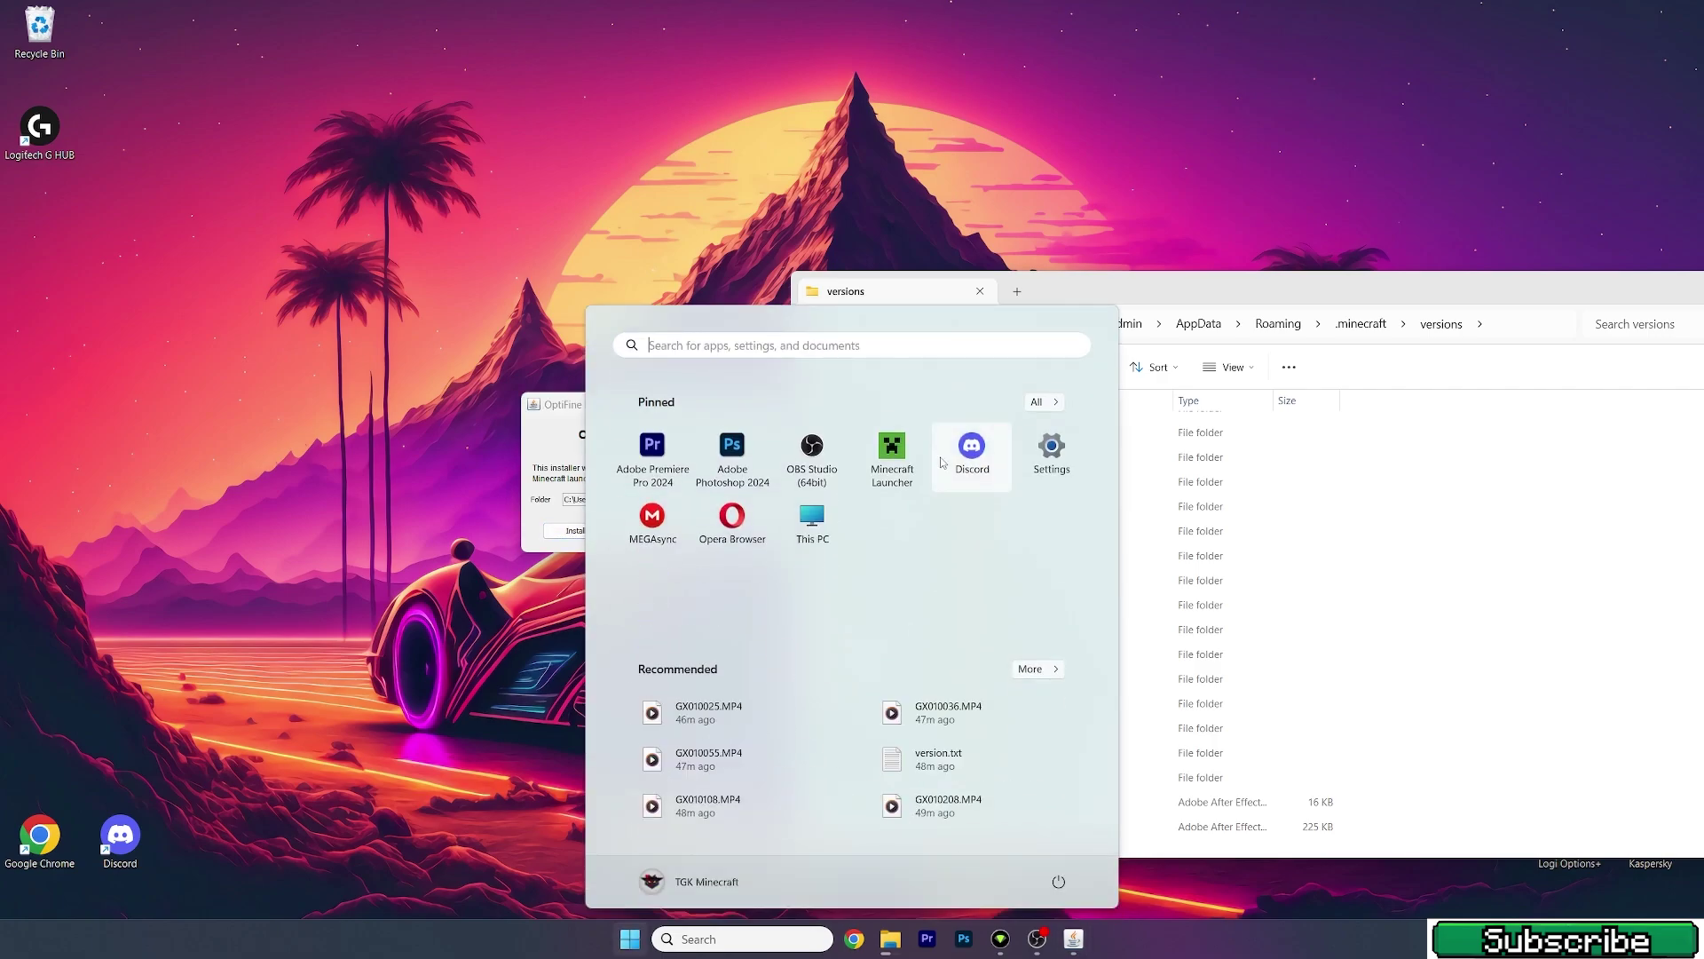
click(886, 450)
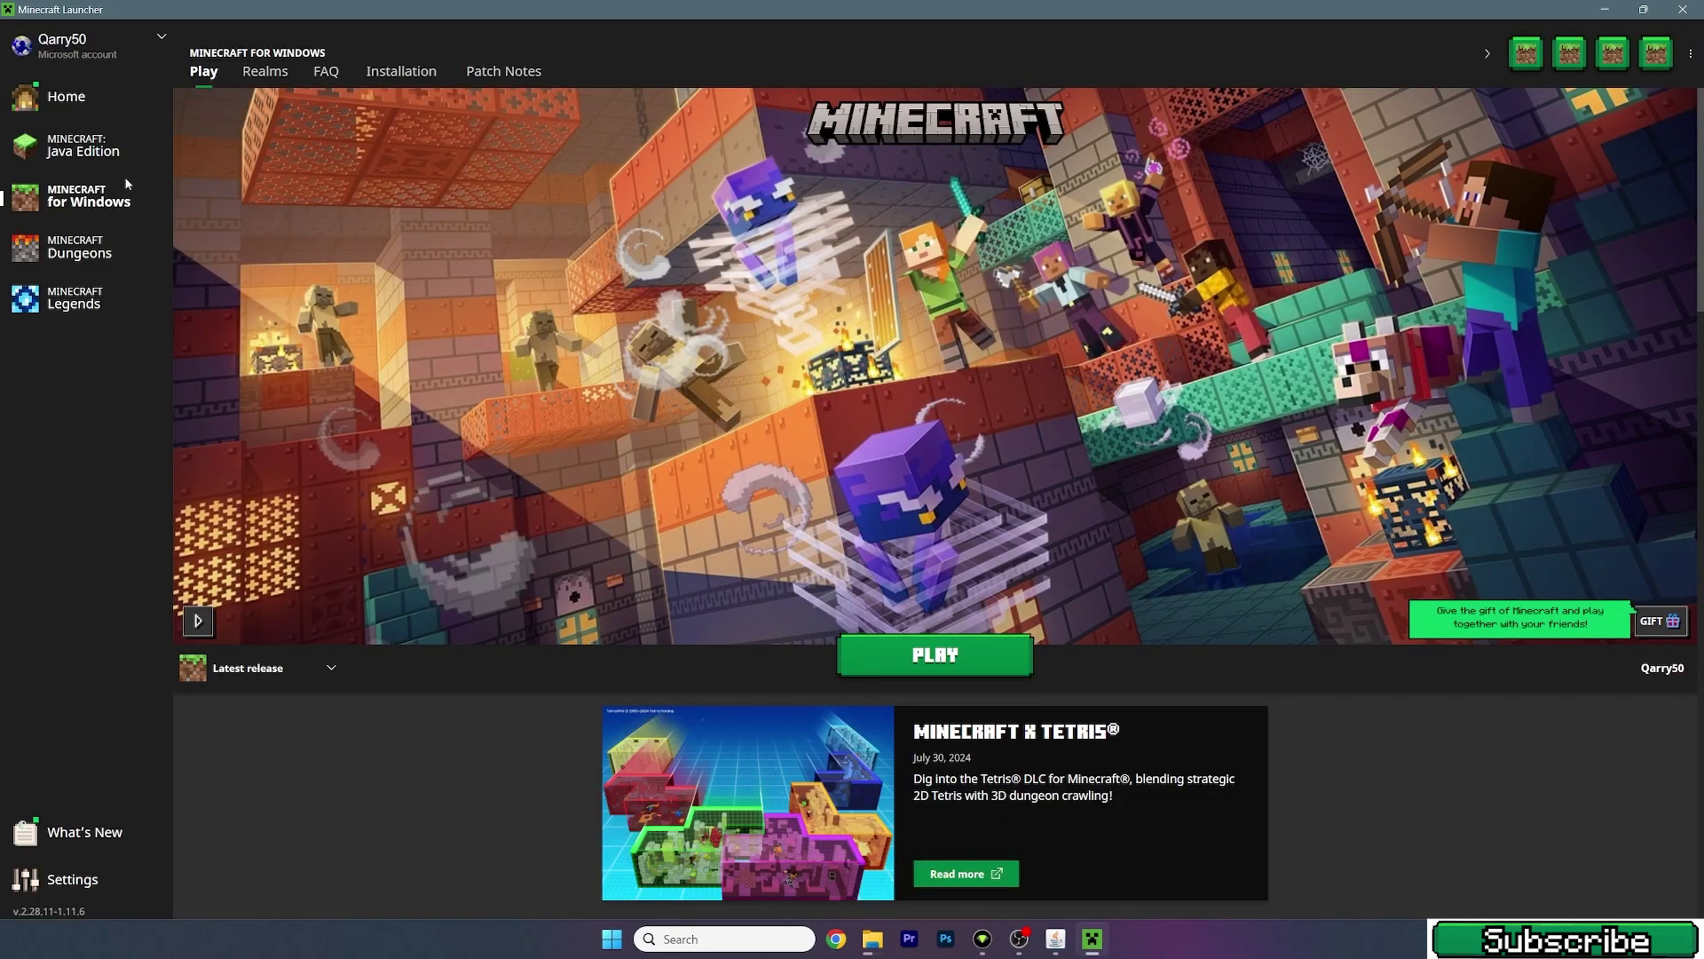
click(83, 144)
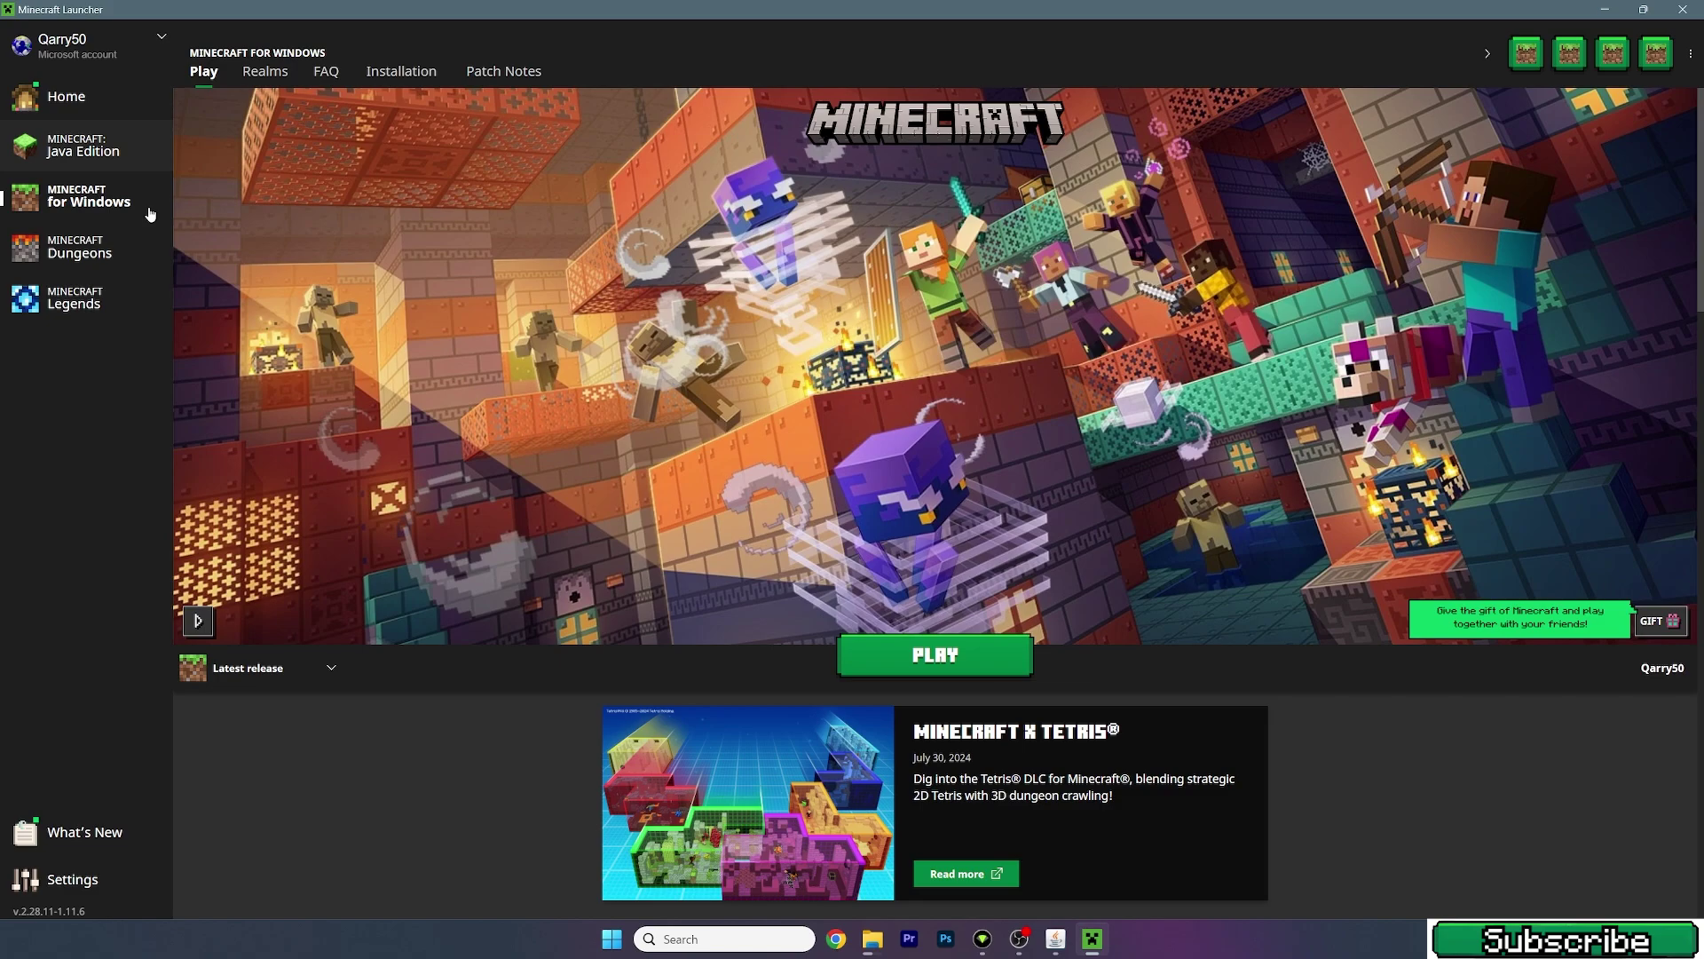
Select the Latest release 1.21.1 installation and play it so it downloads.
click(260, 667)
scroll(285, 507, up, 3)
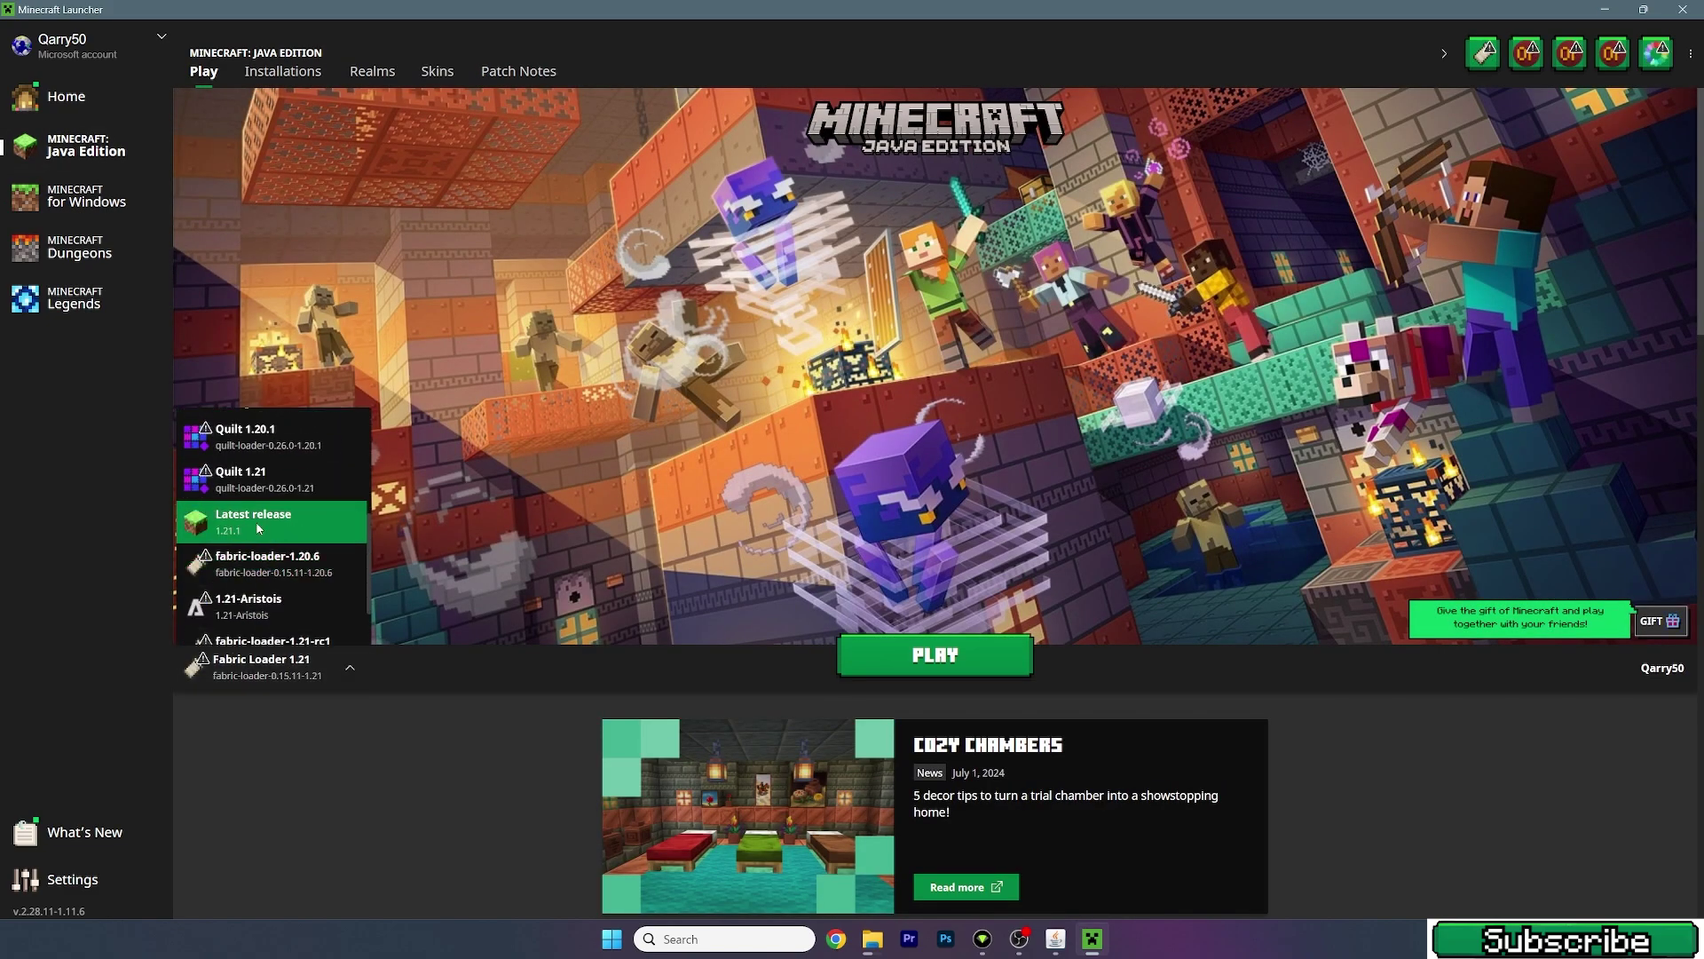
click(284, 521)
click(865, 659)
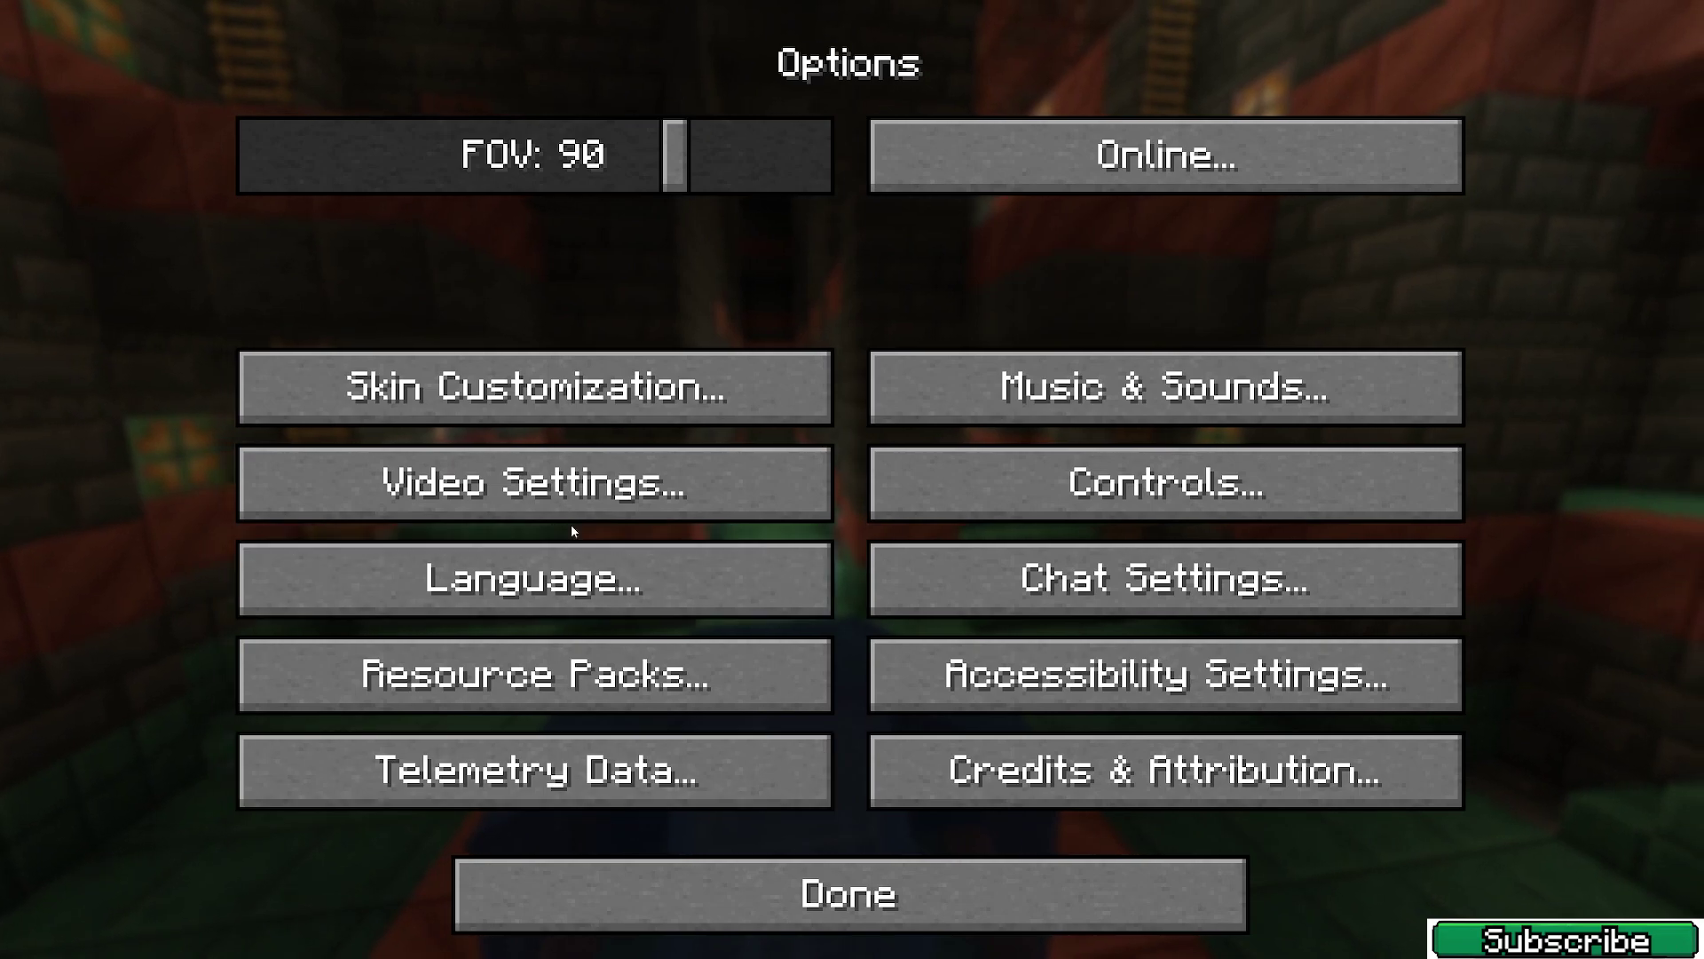
Open the vanilla Video Settings from the game's Options screen.
click(576, 495)
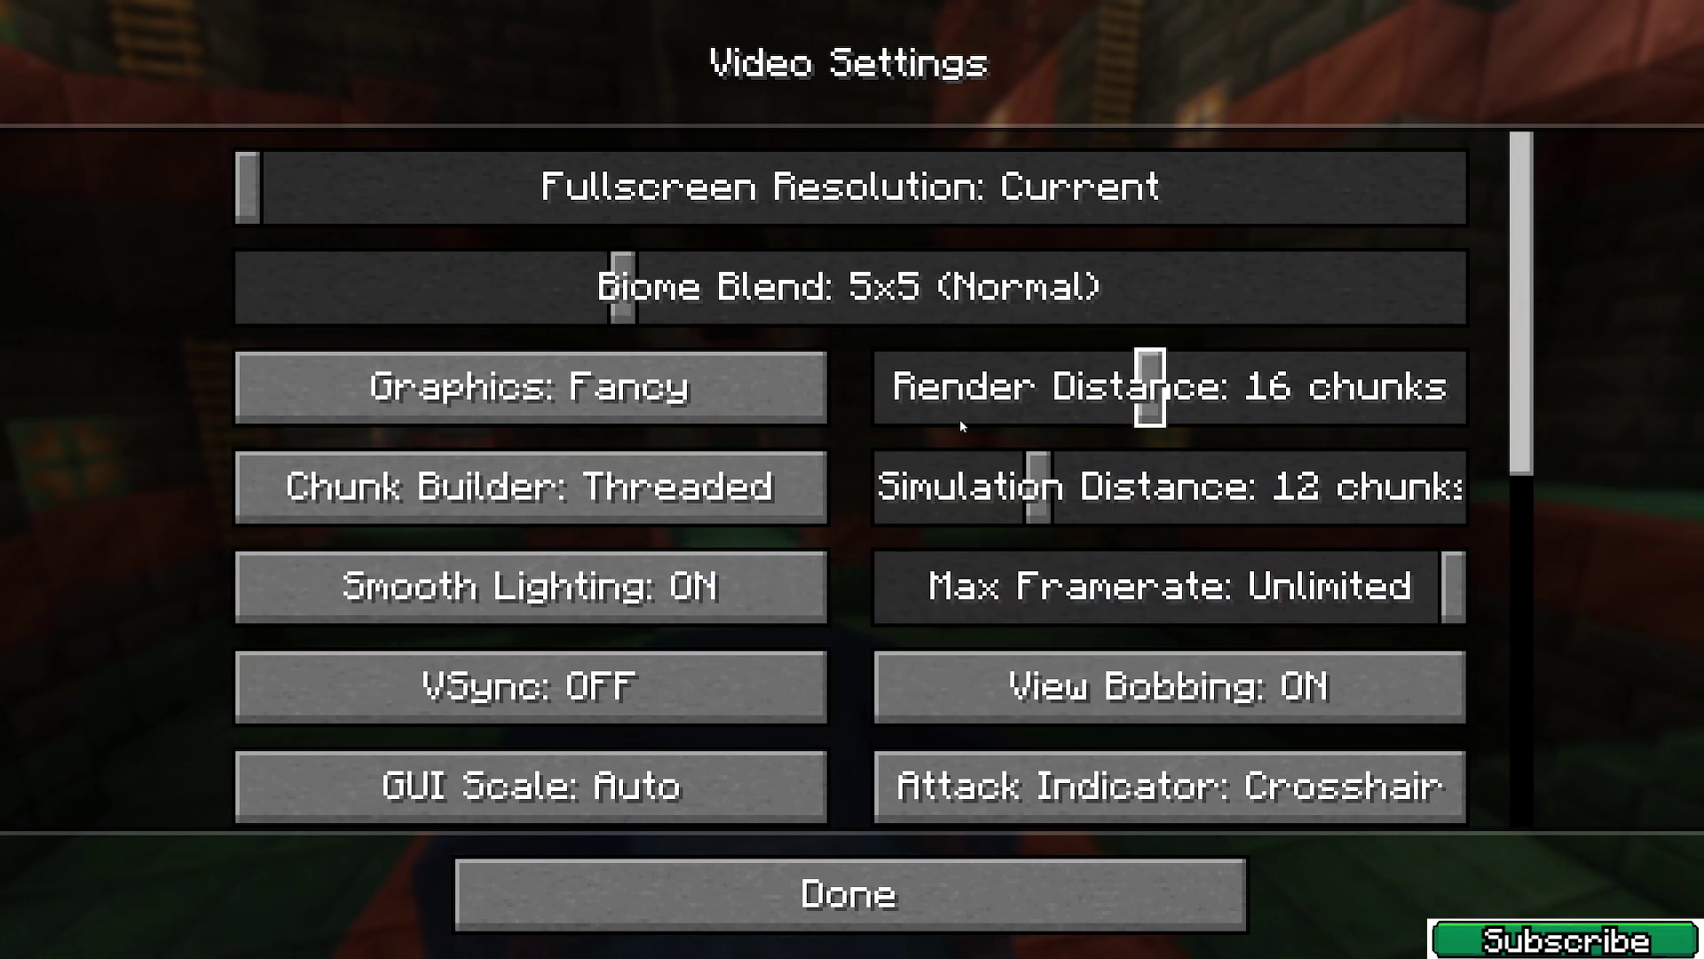
scroll(813, 559, down, 1)
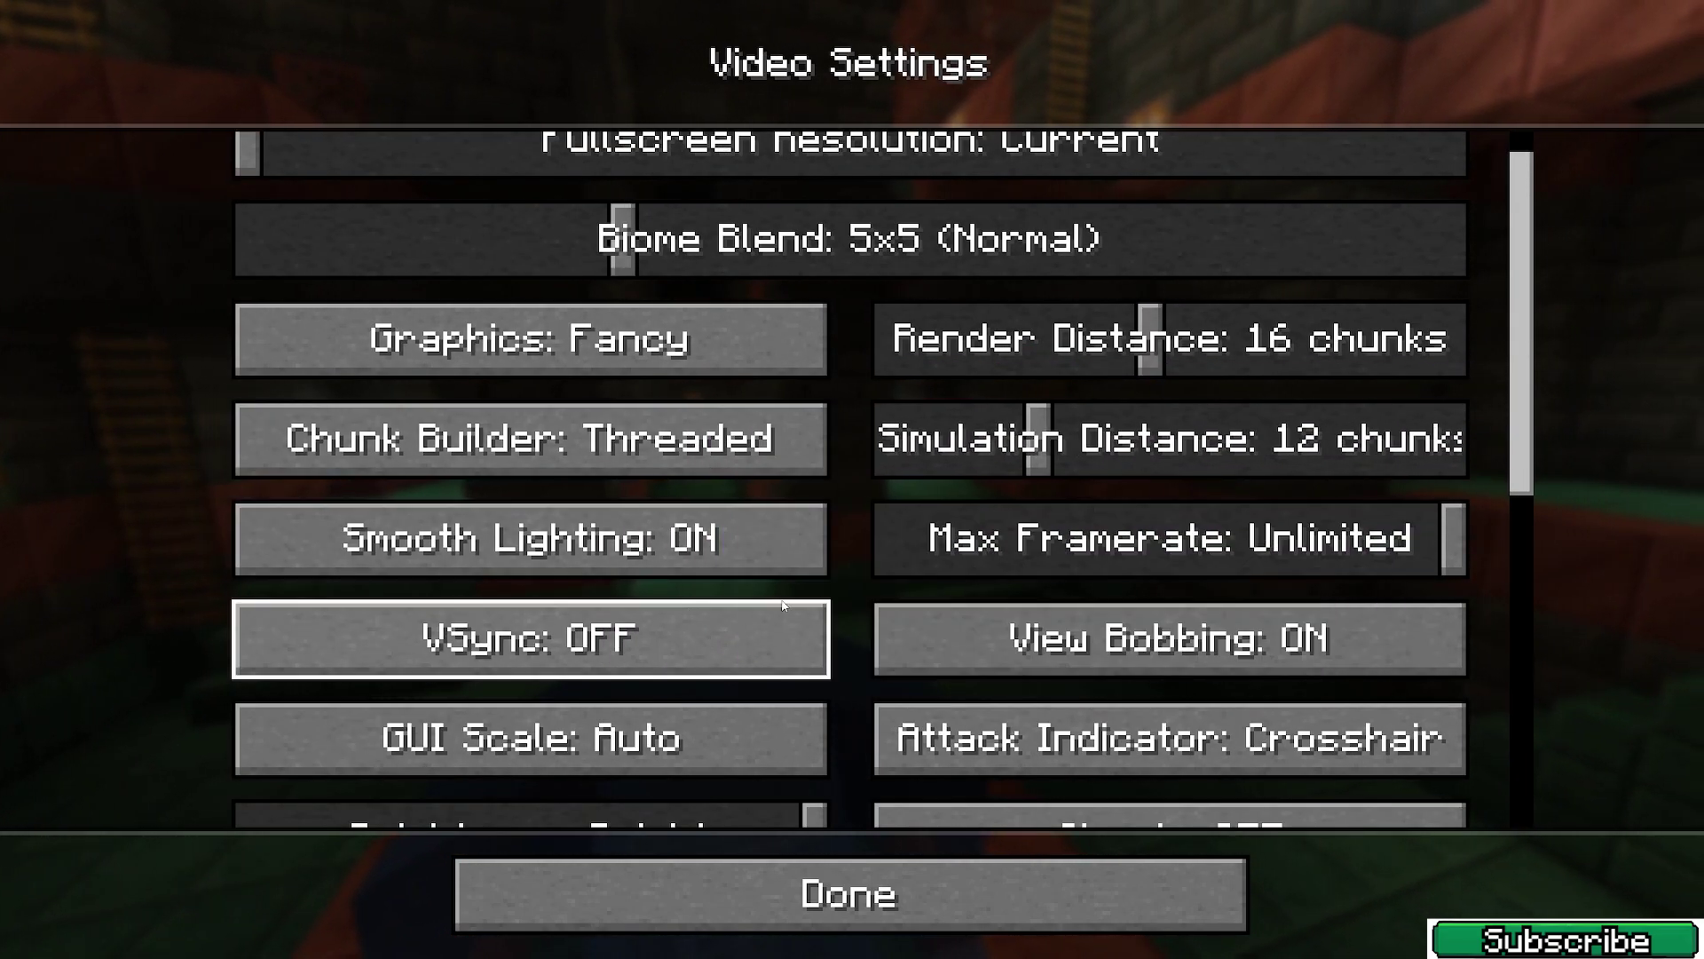
scroll(834, 578, down, 2)
scroll(840, 577, down, 4)
scroll(844, 572, down, 8)
scroll(848, 567, up, 4)
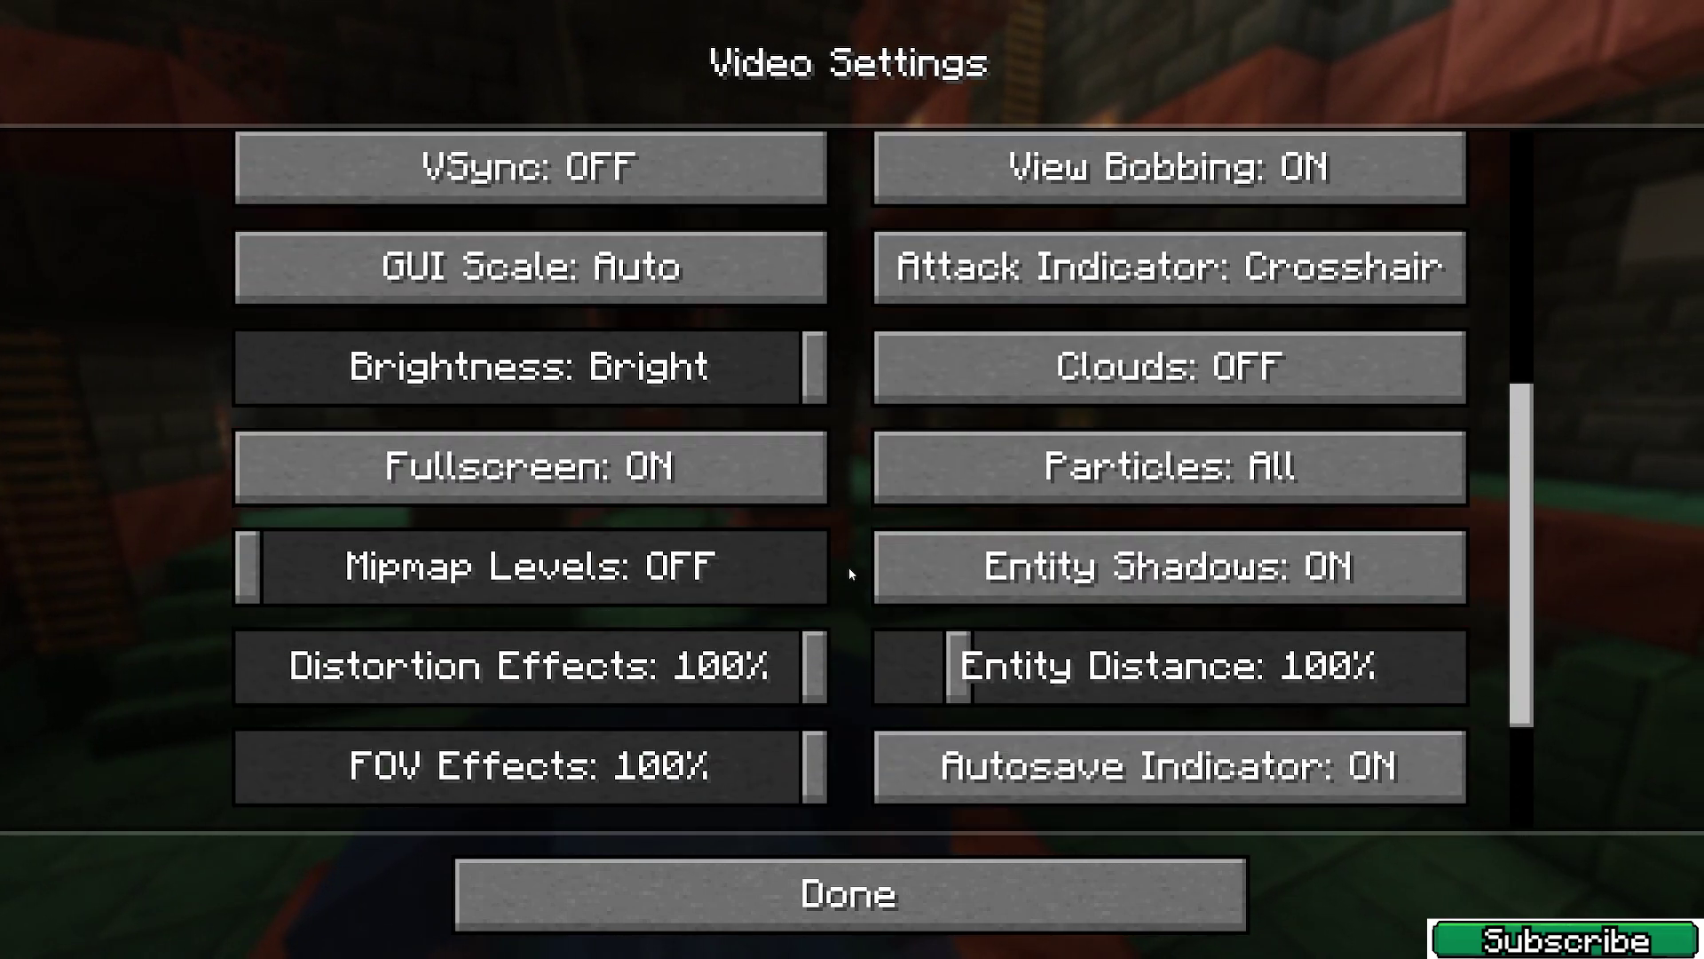
scroll(849, 567, up, 2)
scroll(847, 567, up, 5)
scroll(849, 572, up, 4)
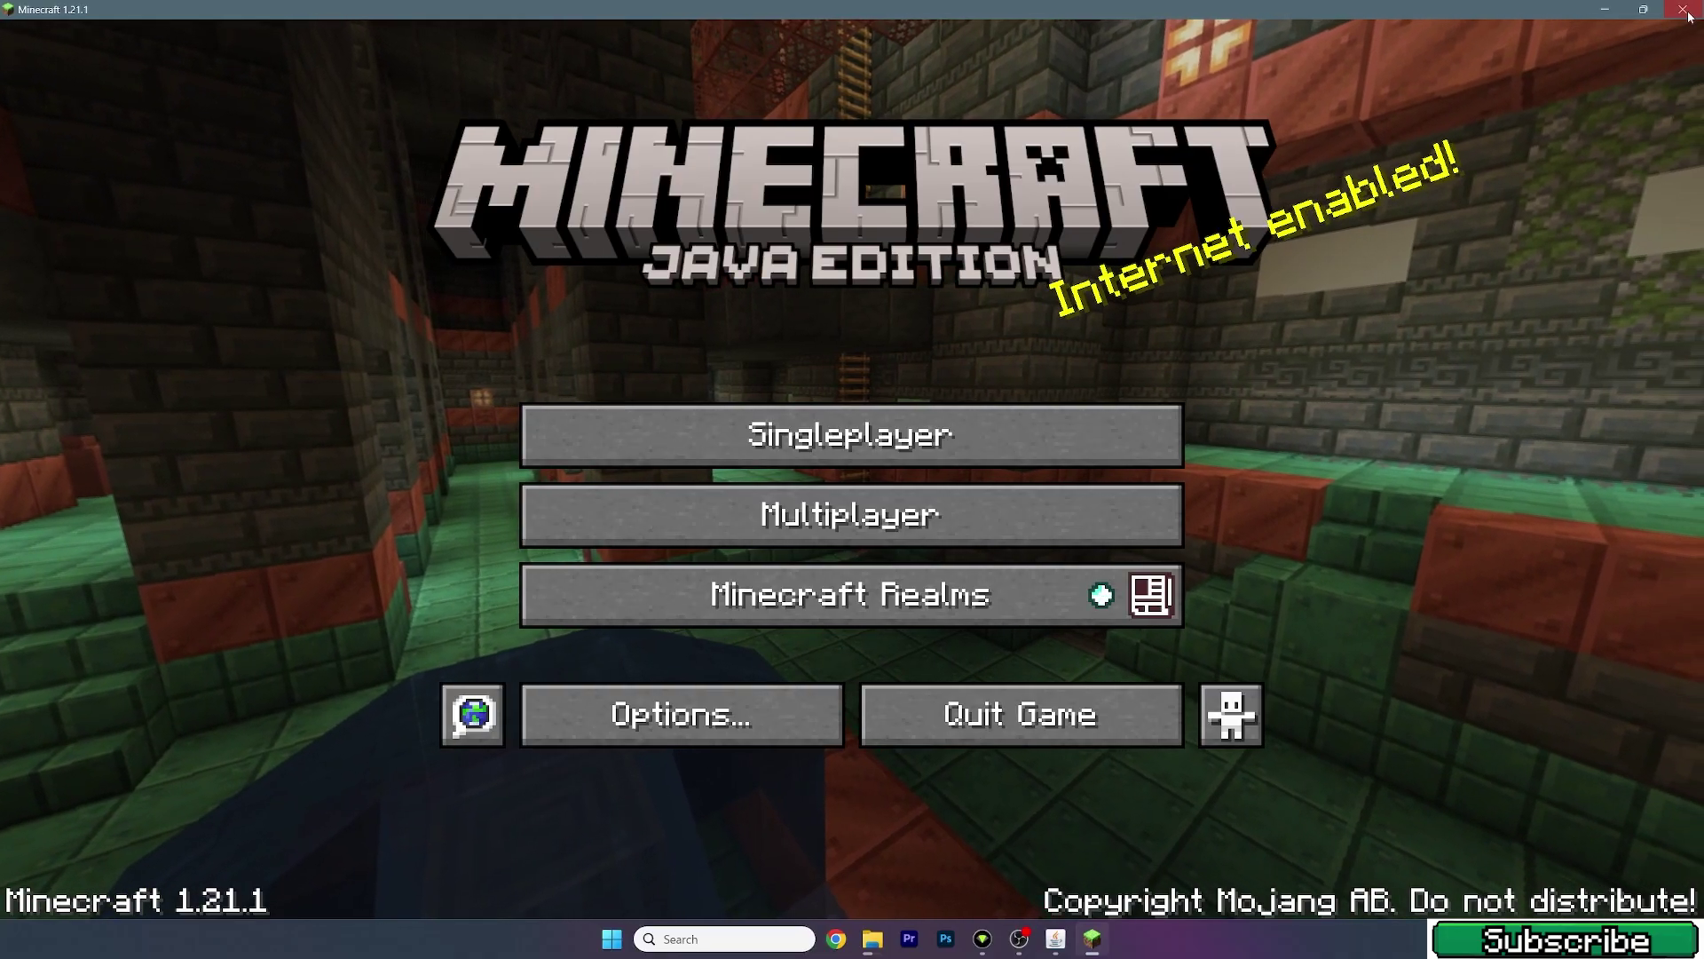
Close vanilla Minecraft, confirm OptiFine's install success, and check the new 1.21.1-OptiFine_HD_K_J3_pre12 folder.
click(1686, 11)
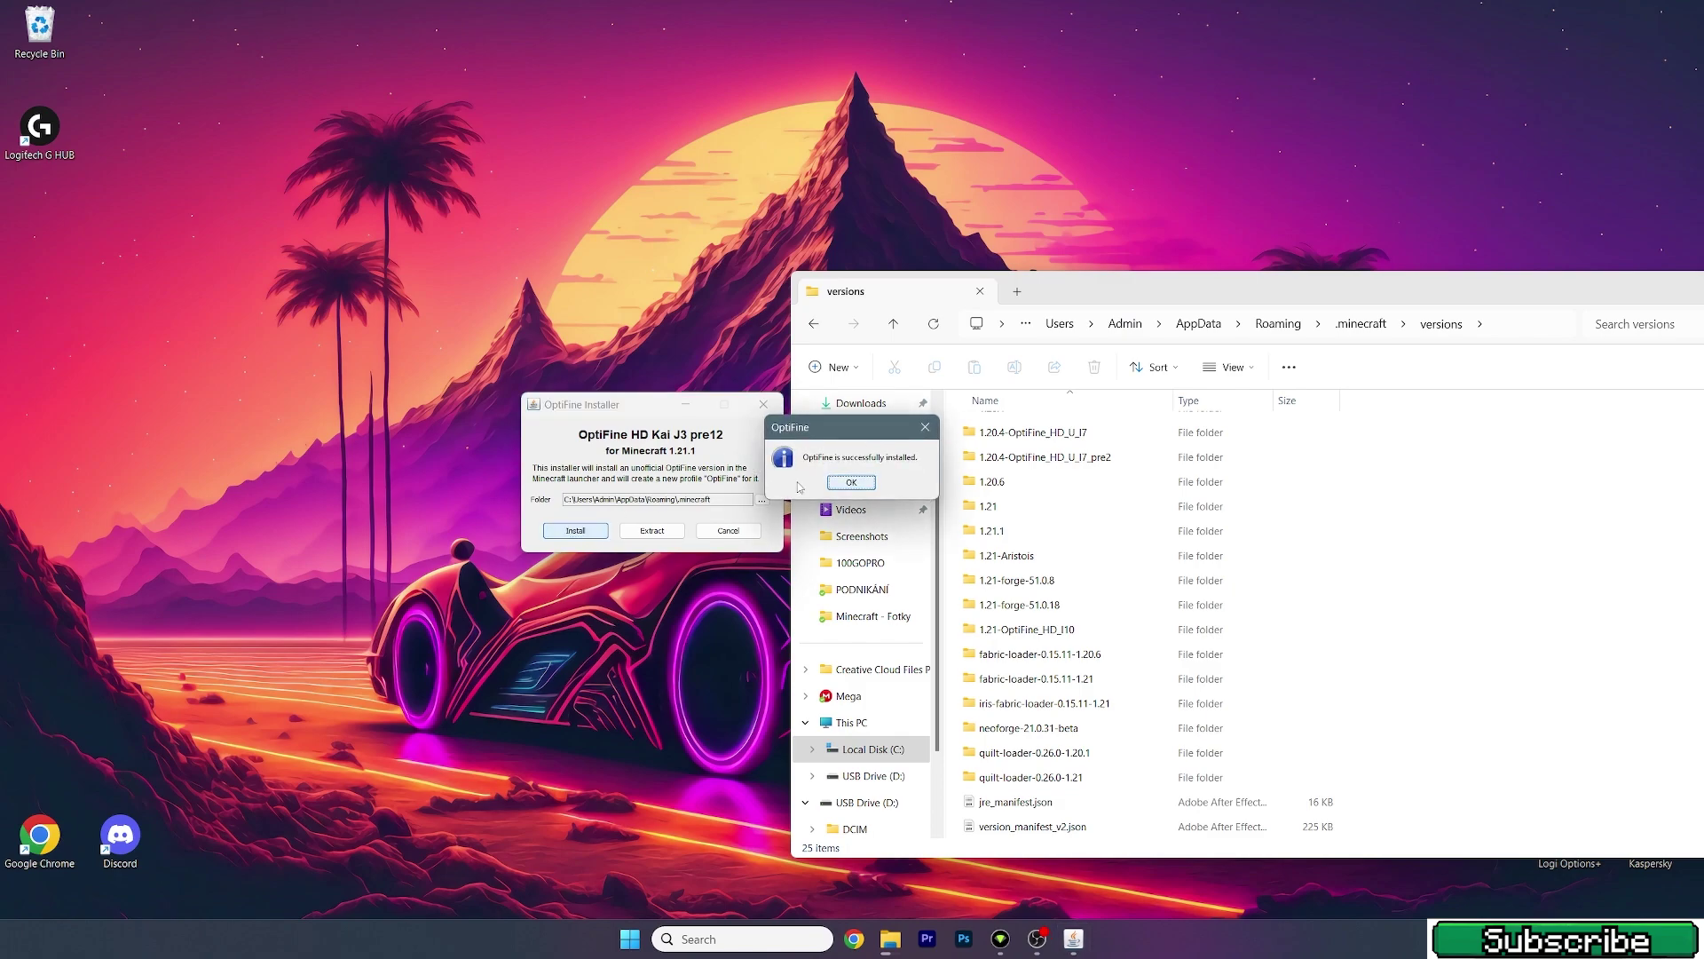
click(852, 483)
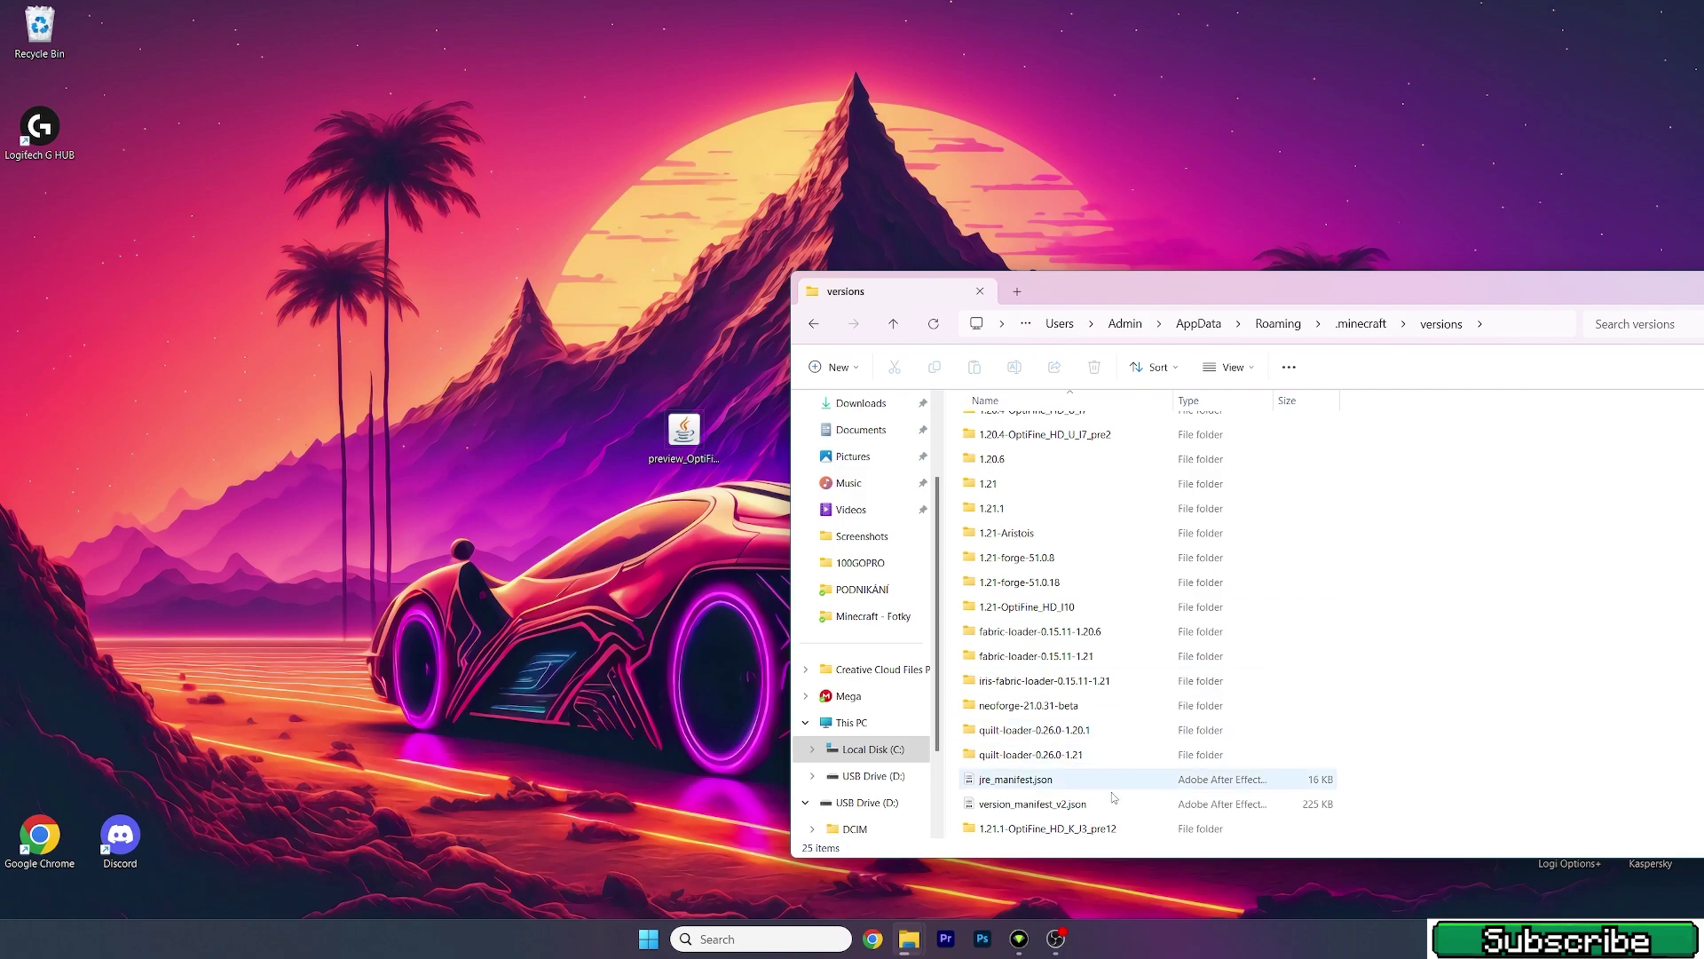
click(989, 830)
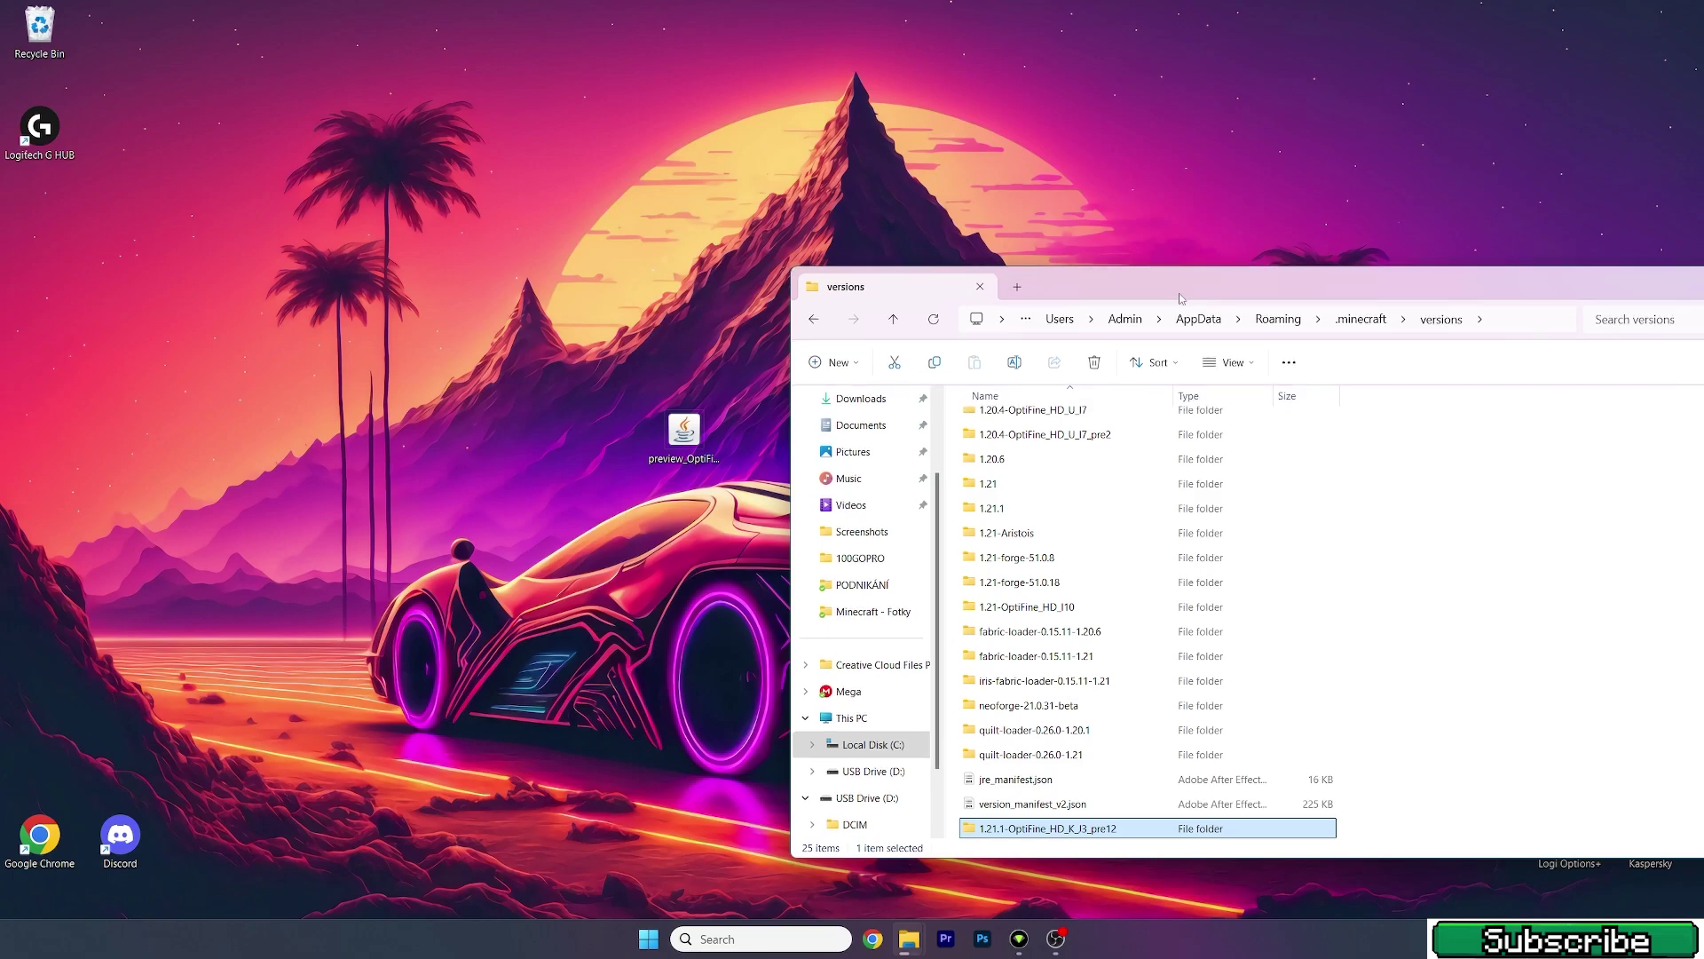
drag(1564, 302, 1312, 265)
Close the versions folder window and reopen Minecraft Launcher from the pinned Start menu apps.
click(1572, 247)
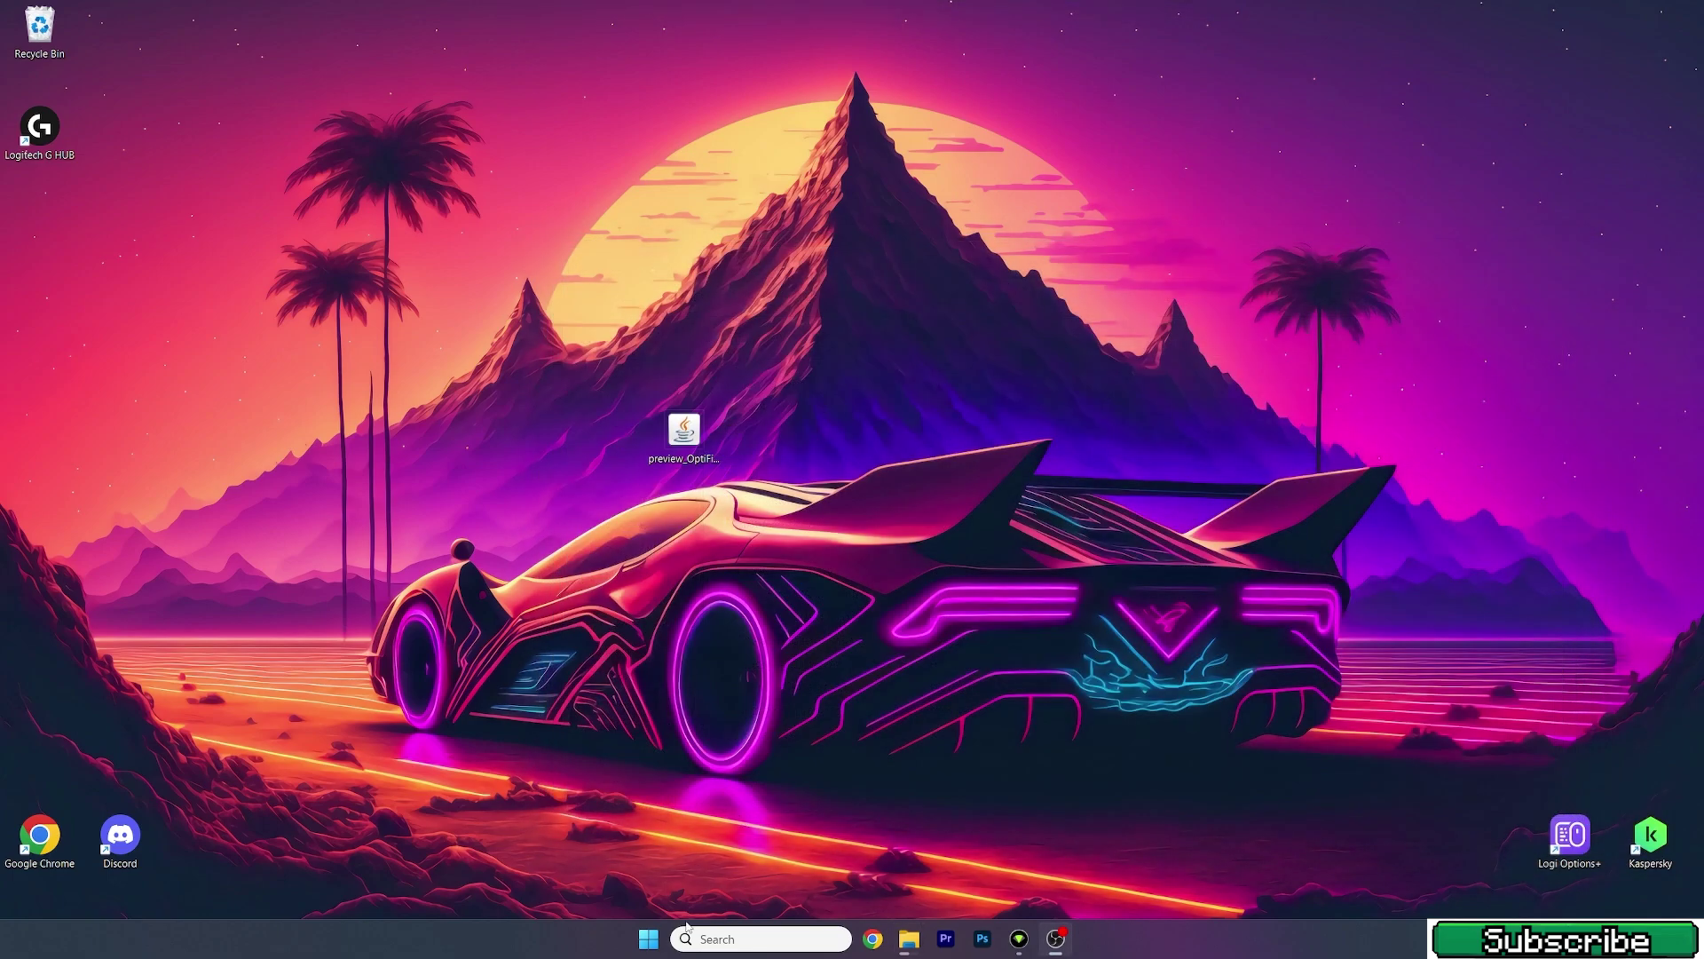
click(648, 939)
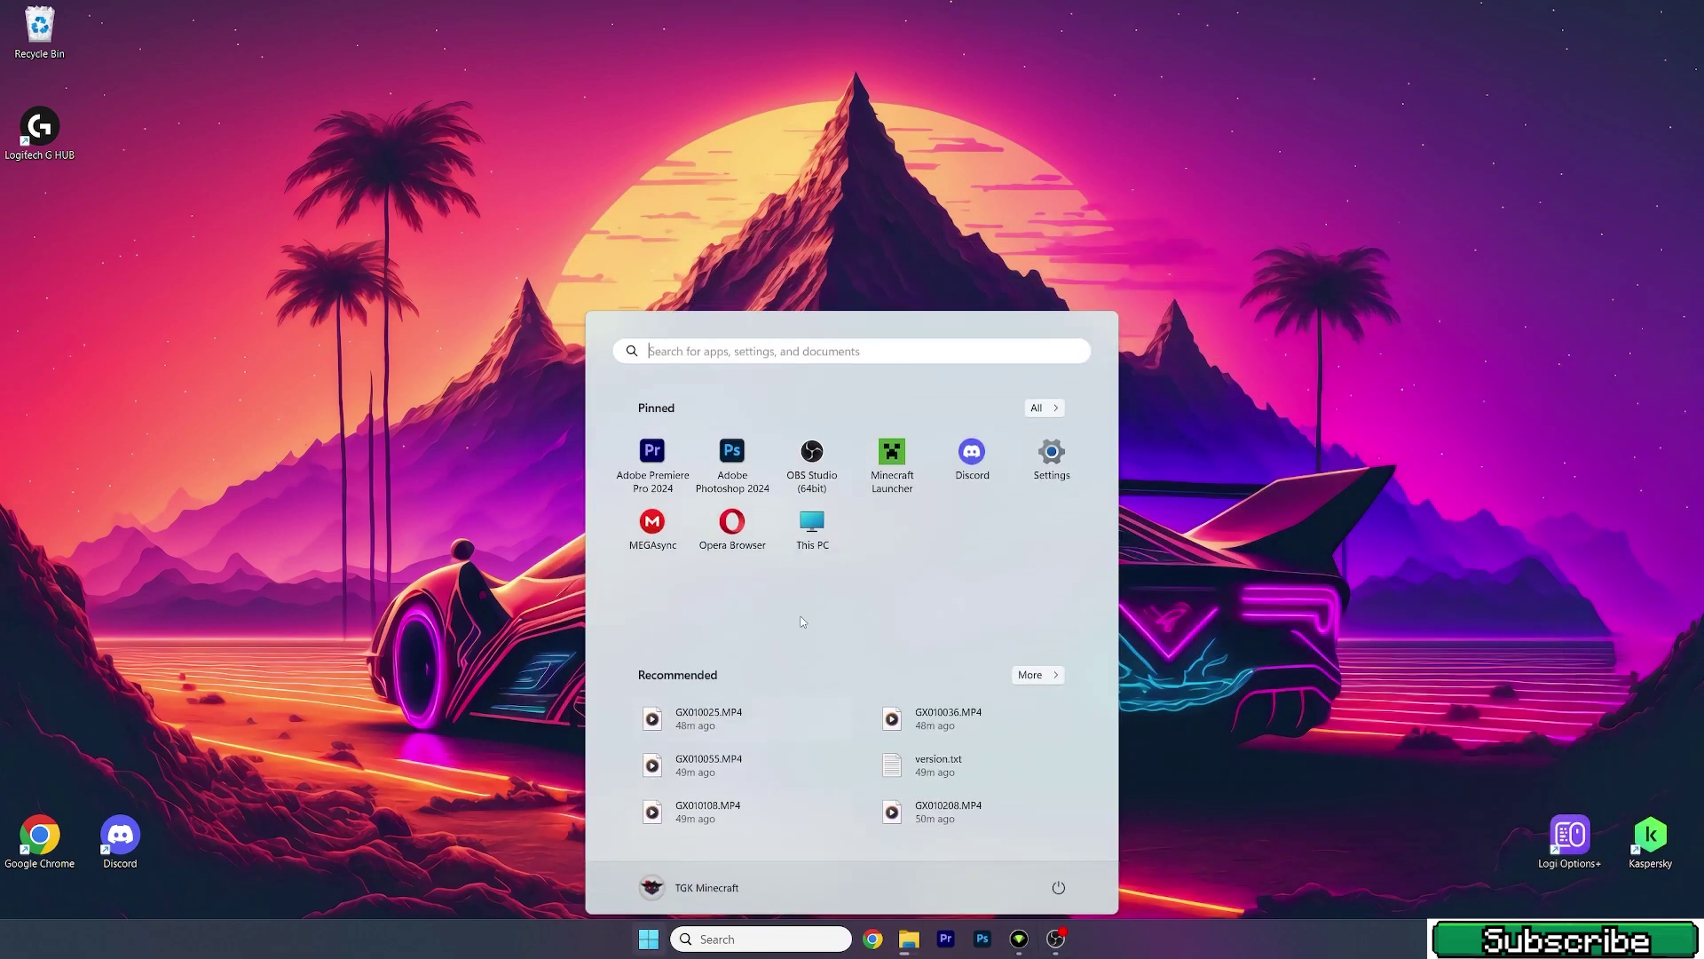
click(889, 463)
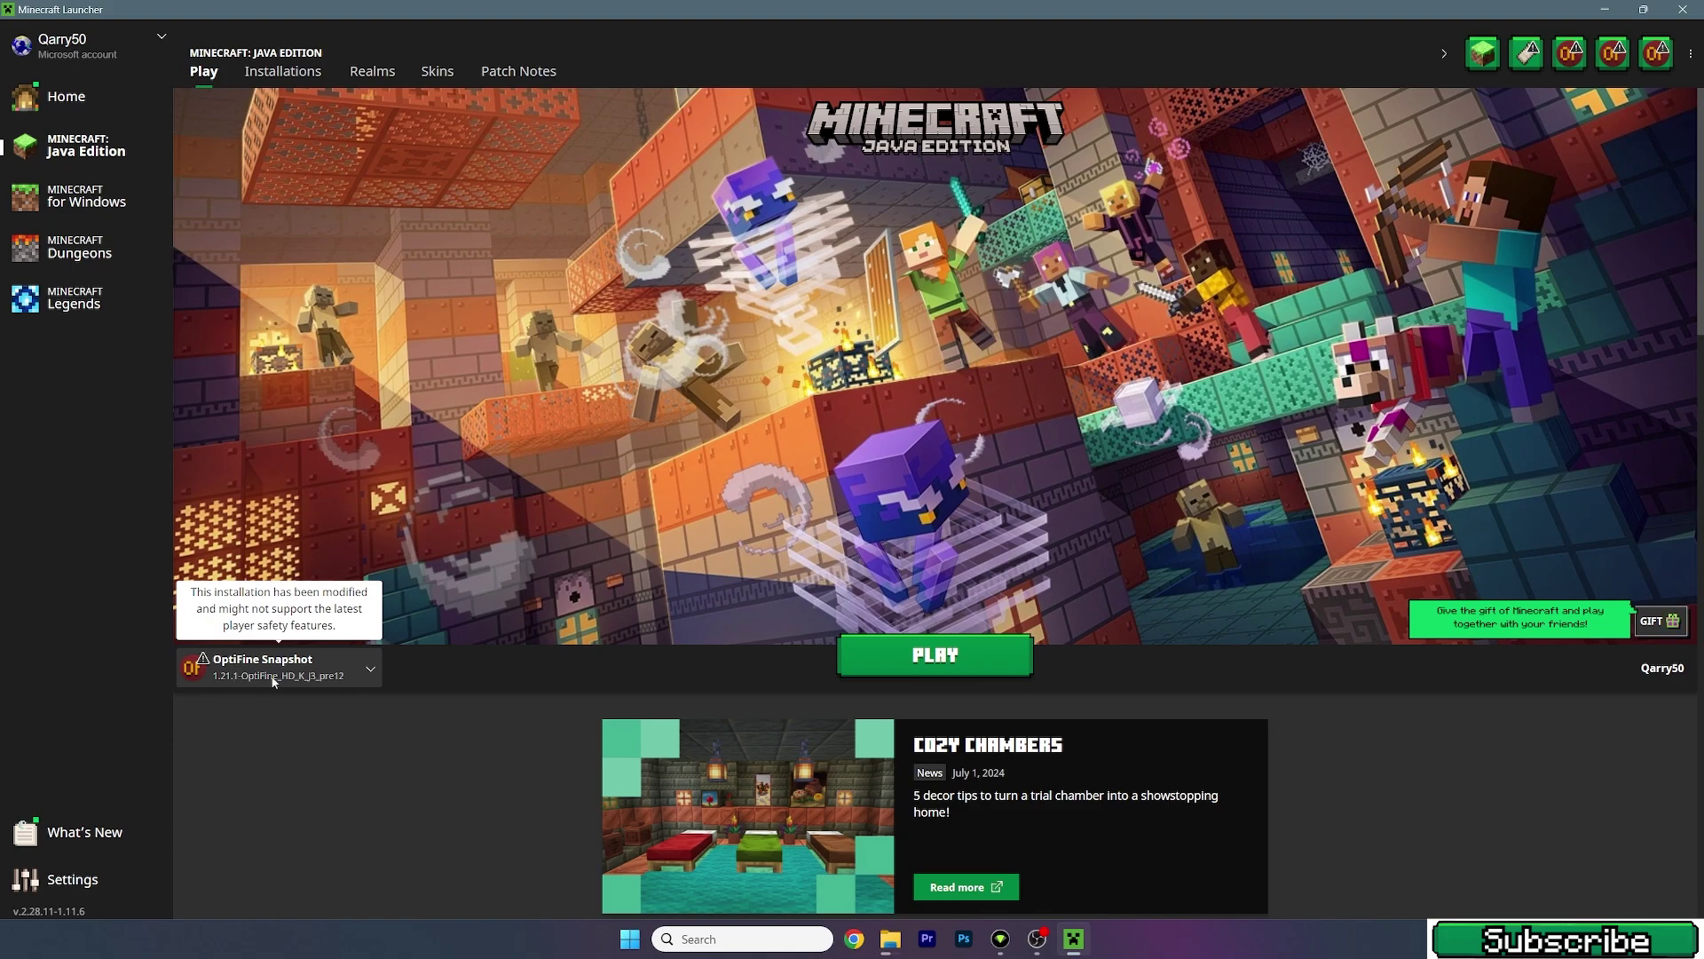
Launch the OptiFine Snapshot installation, accepting the modified-installation risk warning.
click(273, 673)
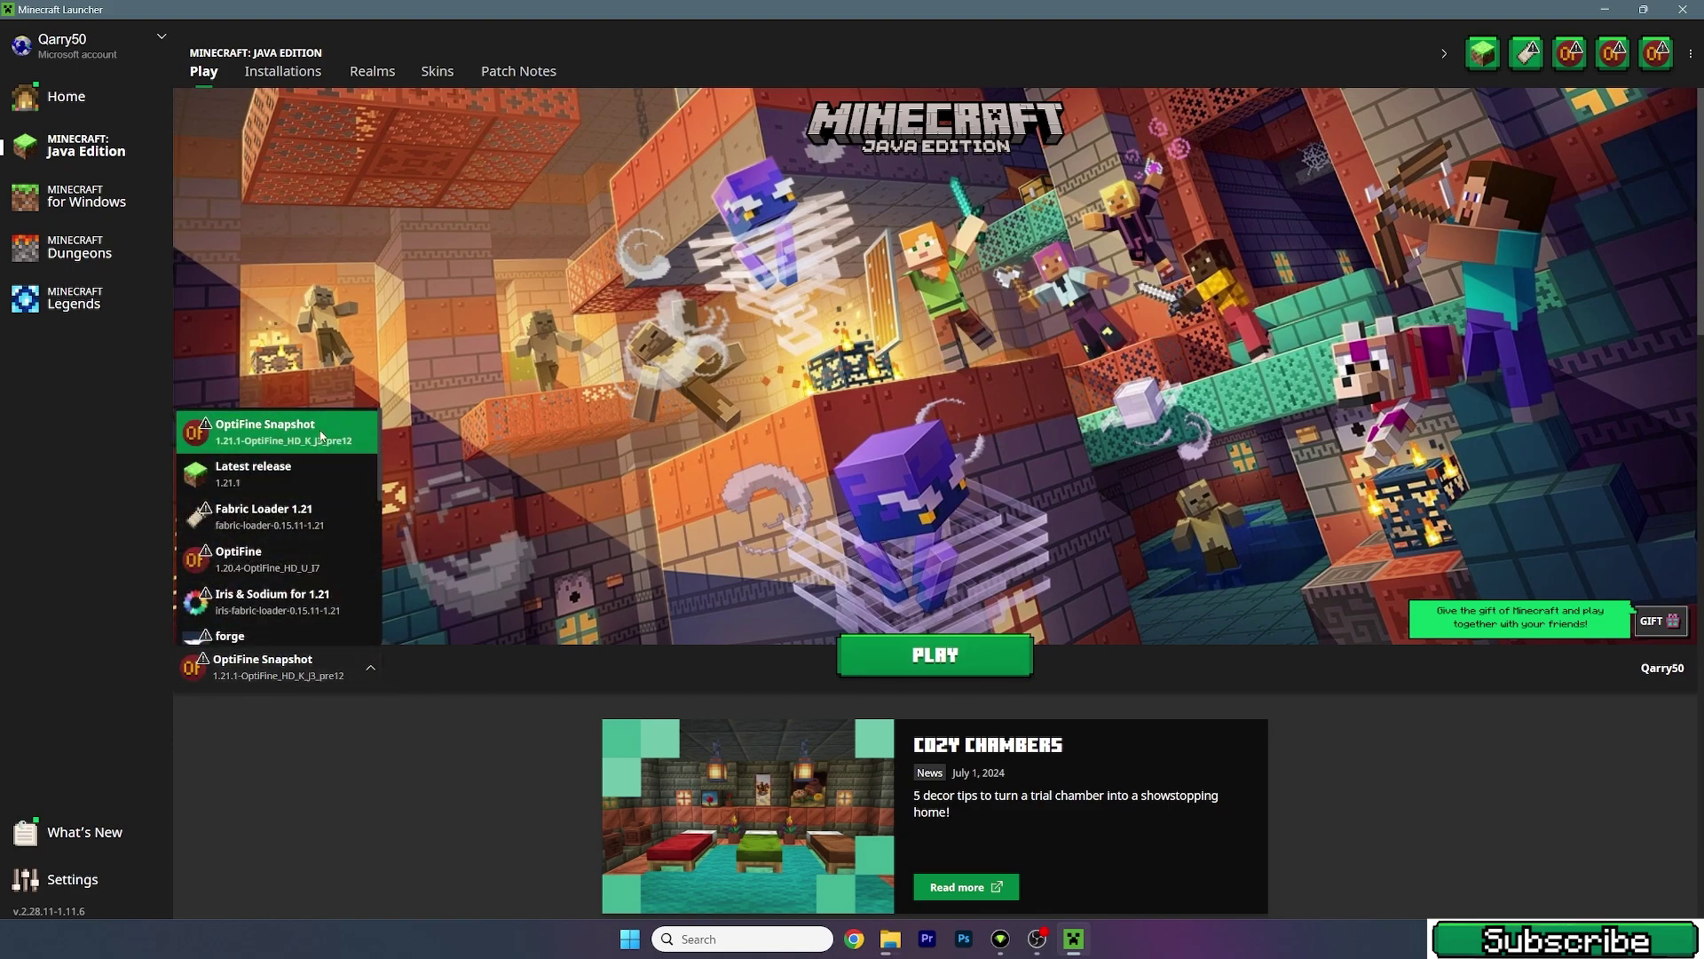
click(320, 435)
click(949, 660)
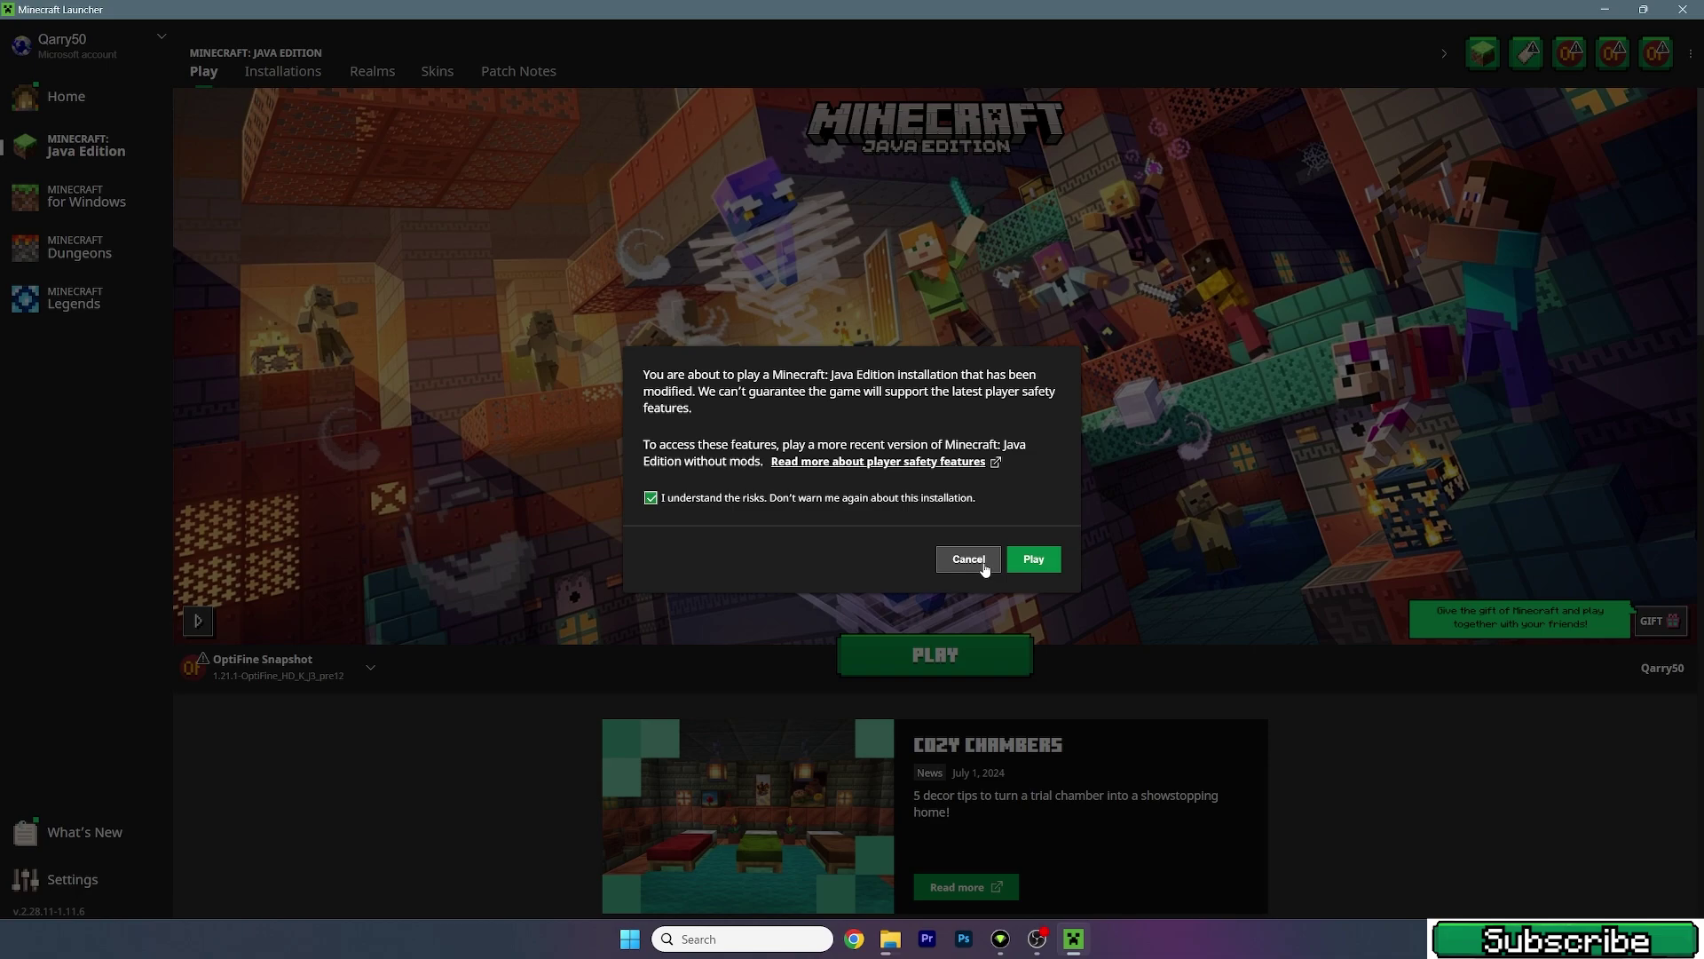
click(1034, 560)
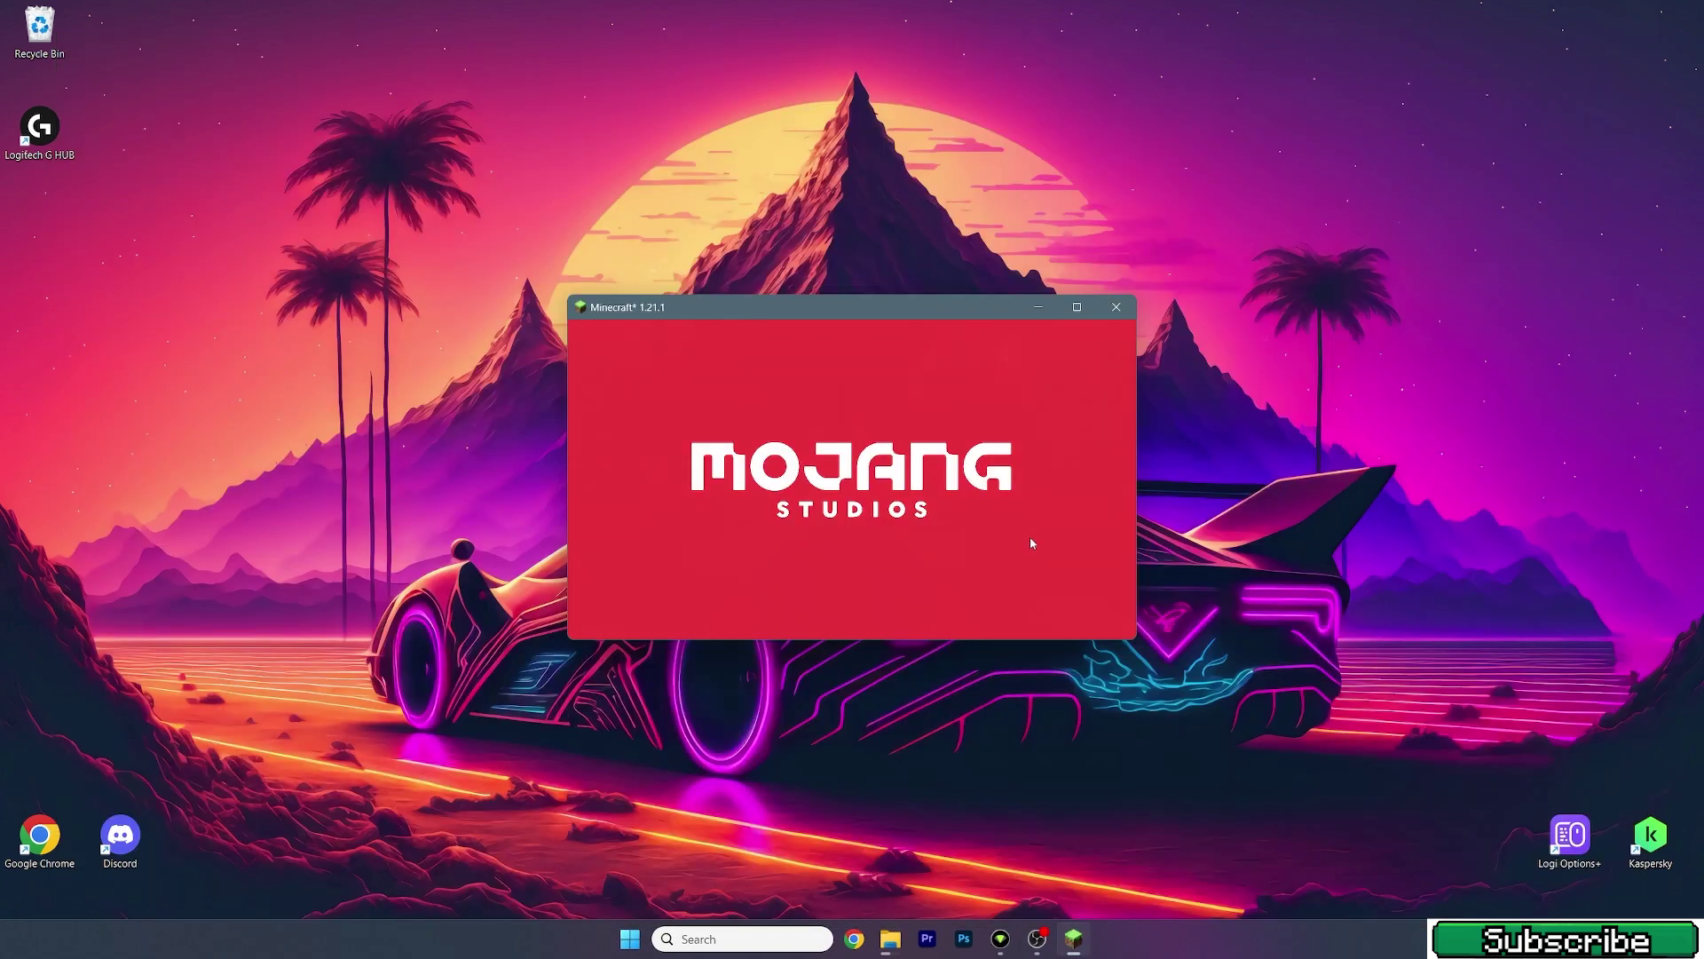
Maximize the modded 1.21.1 game window and load a saved singleplayer world.
double_click(794, 314)
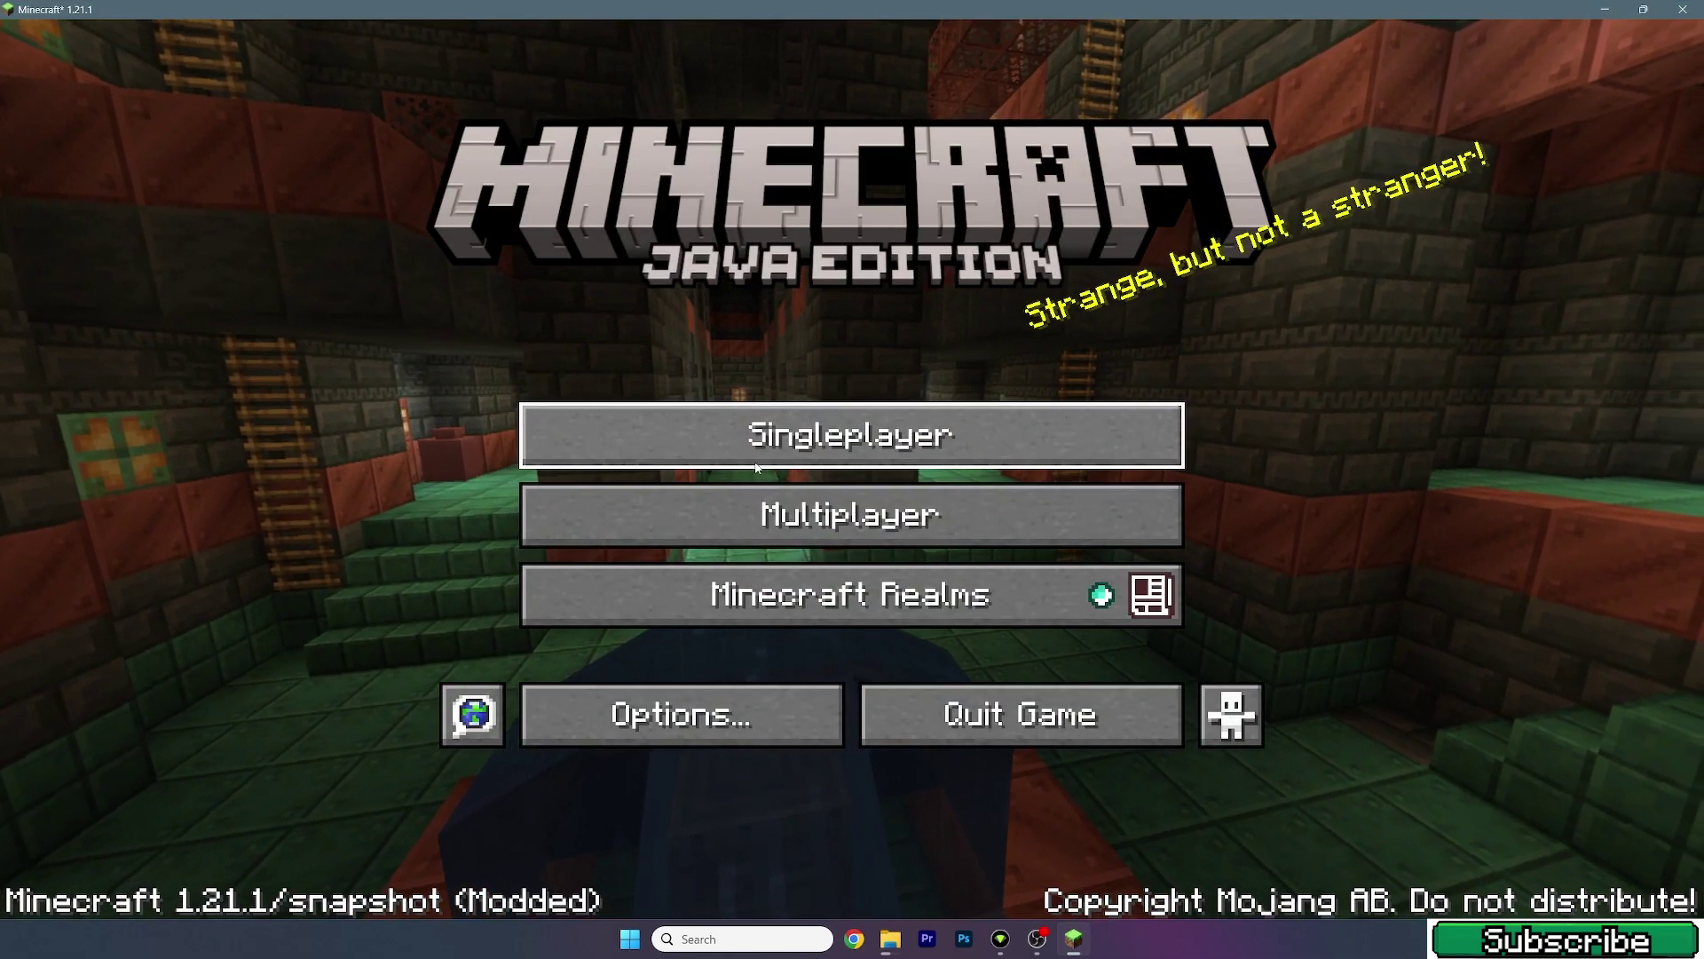
click(771, 439)
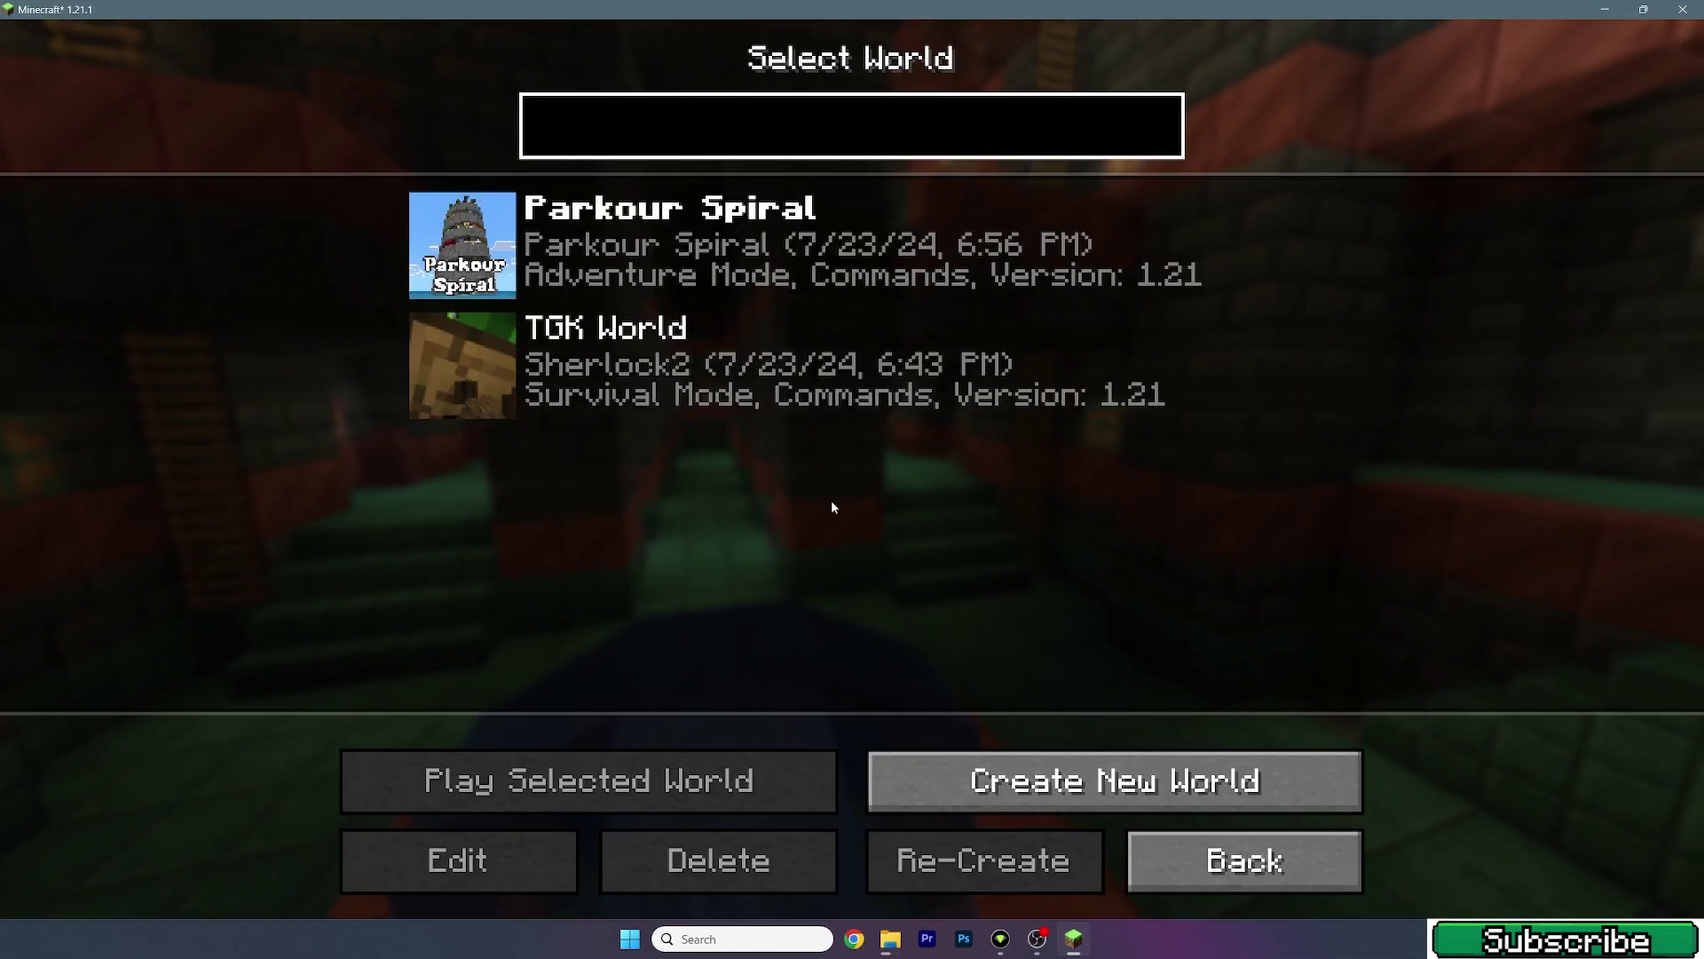
mouse_move(462, 365)
double_click(816, 369)
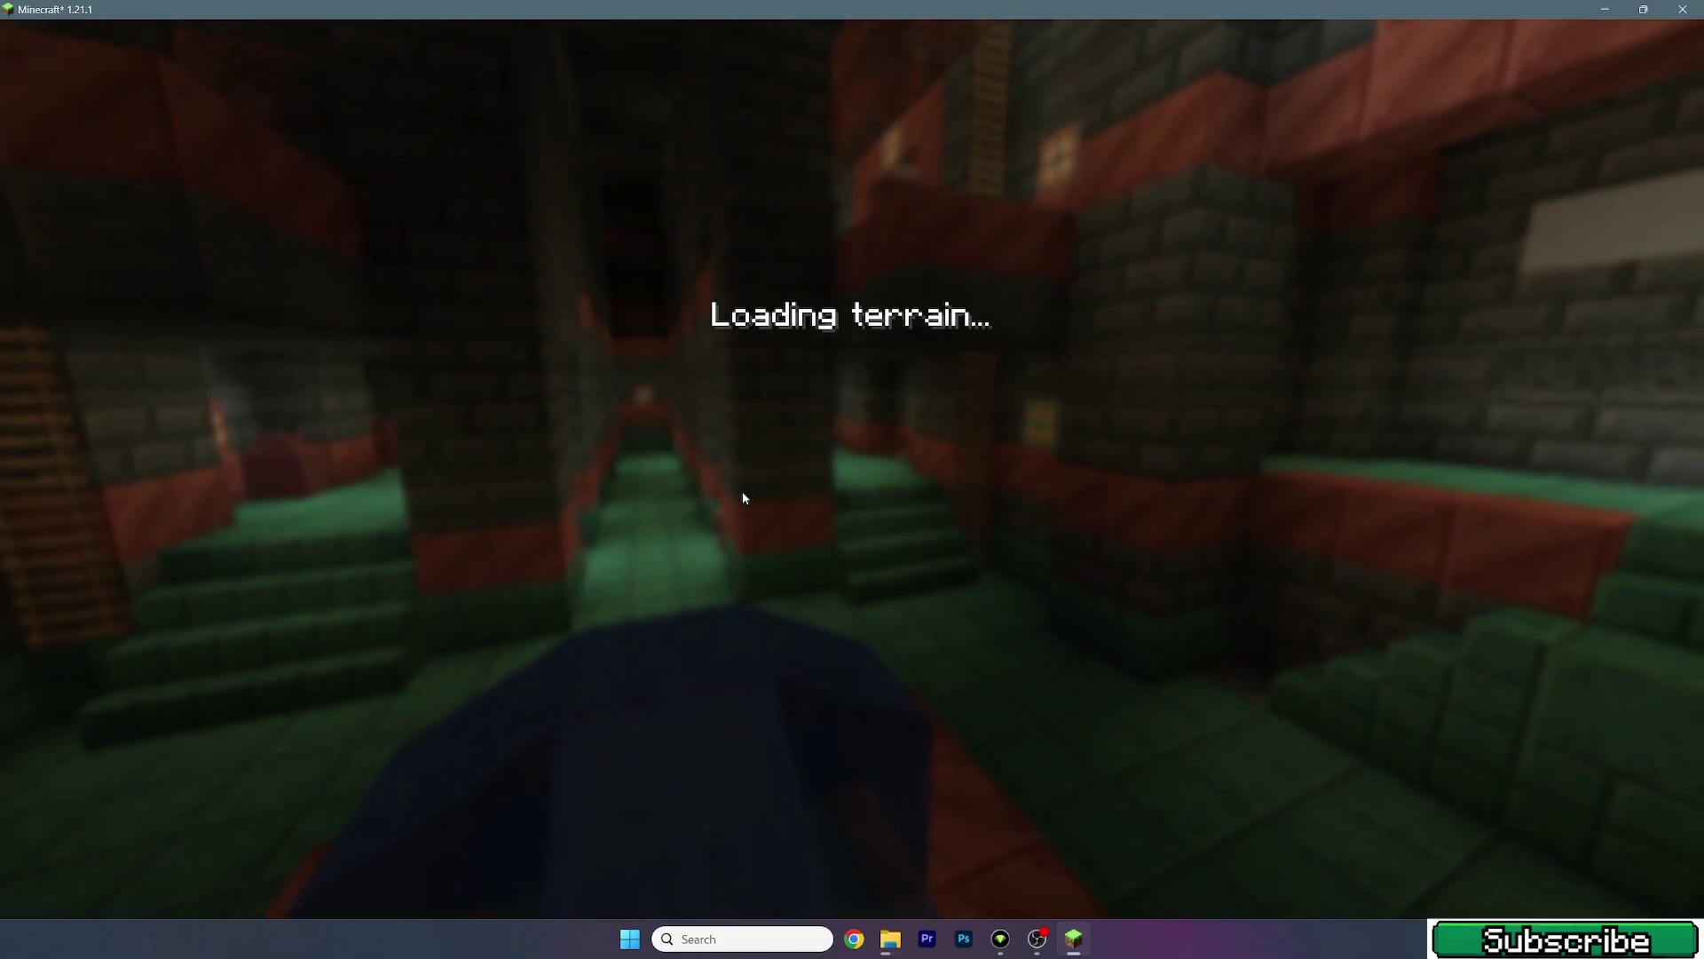
Back up, then show and hide the debug overlay confirming OptiFine_HD_K_J3_pre12.
key(s)
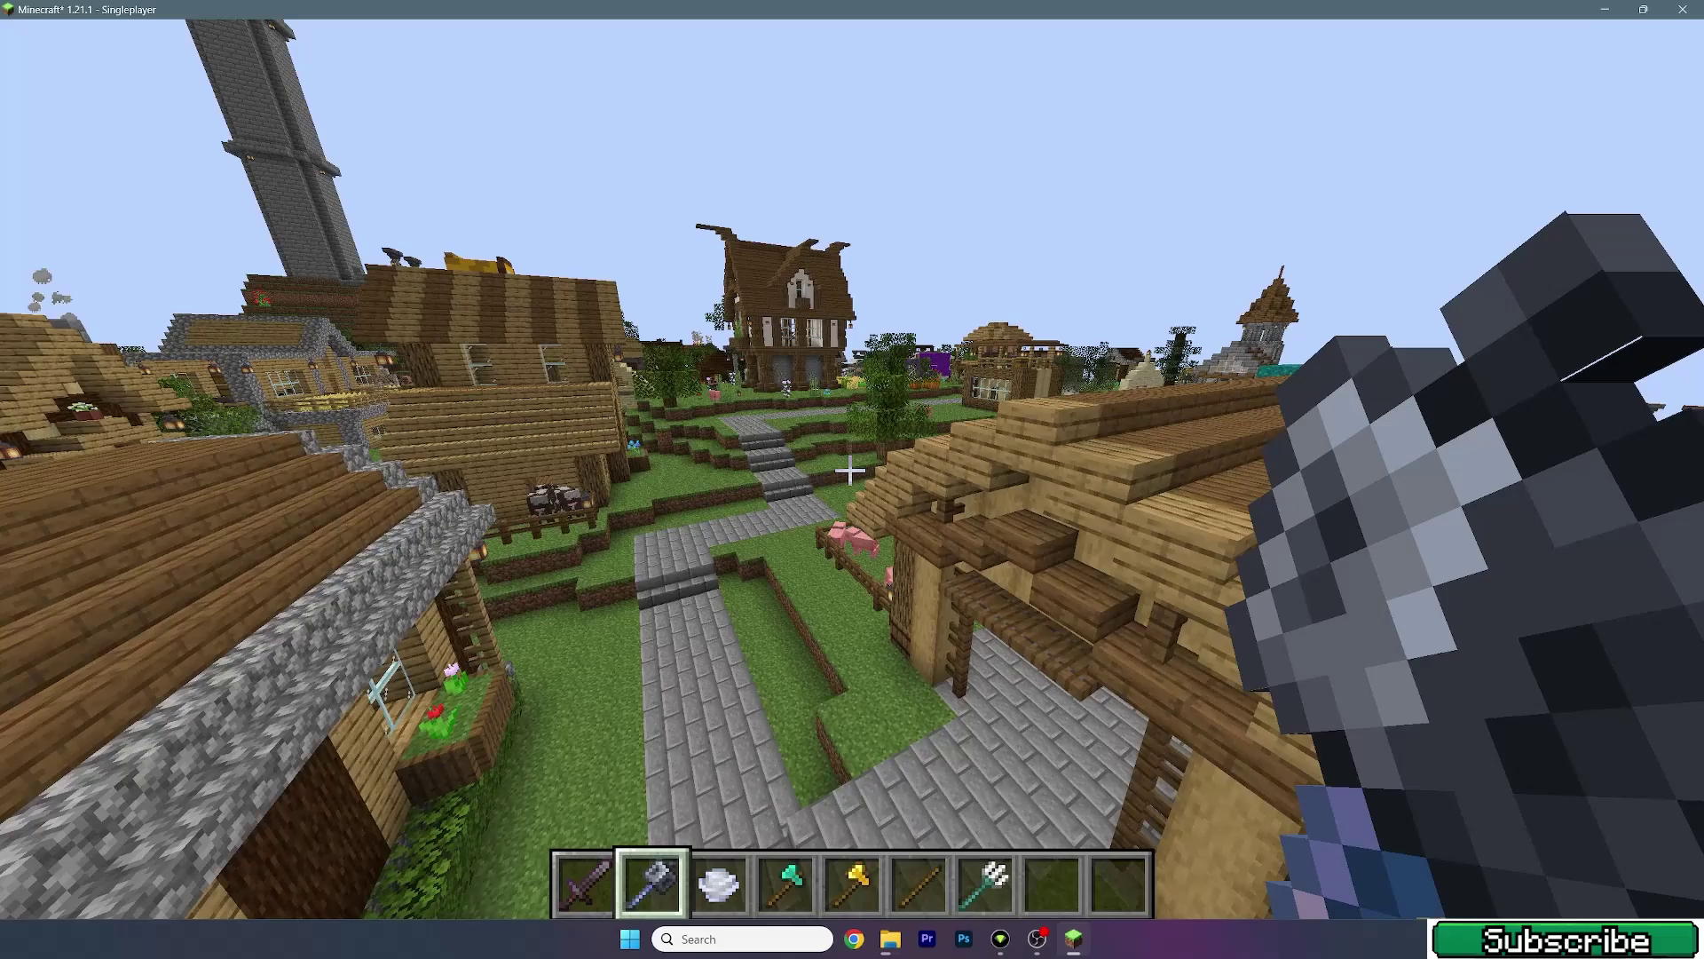
key(F3)
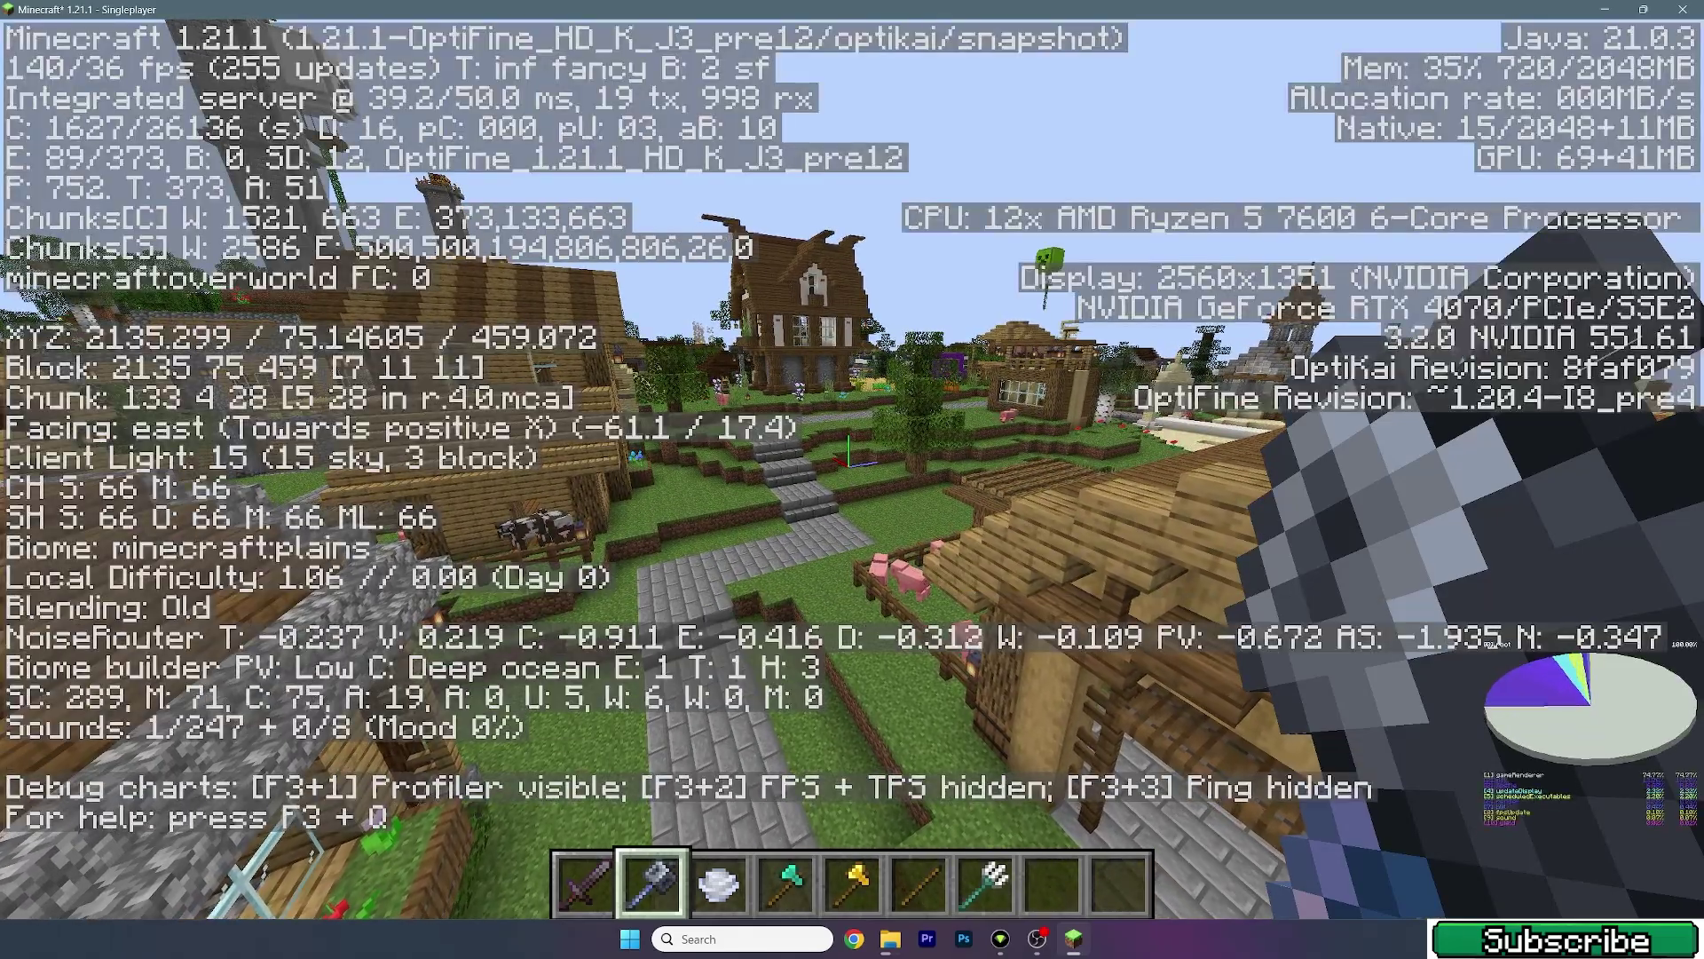
key(t)
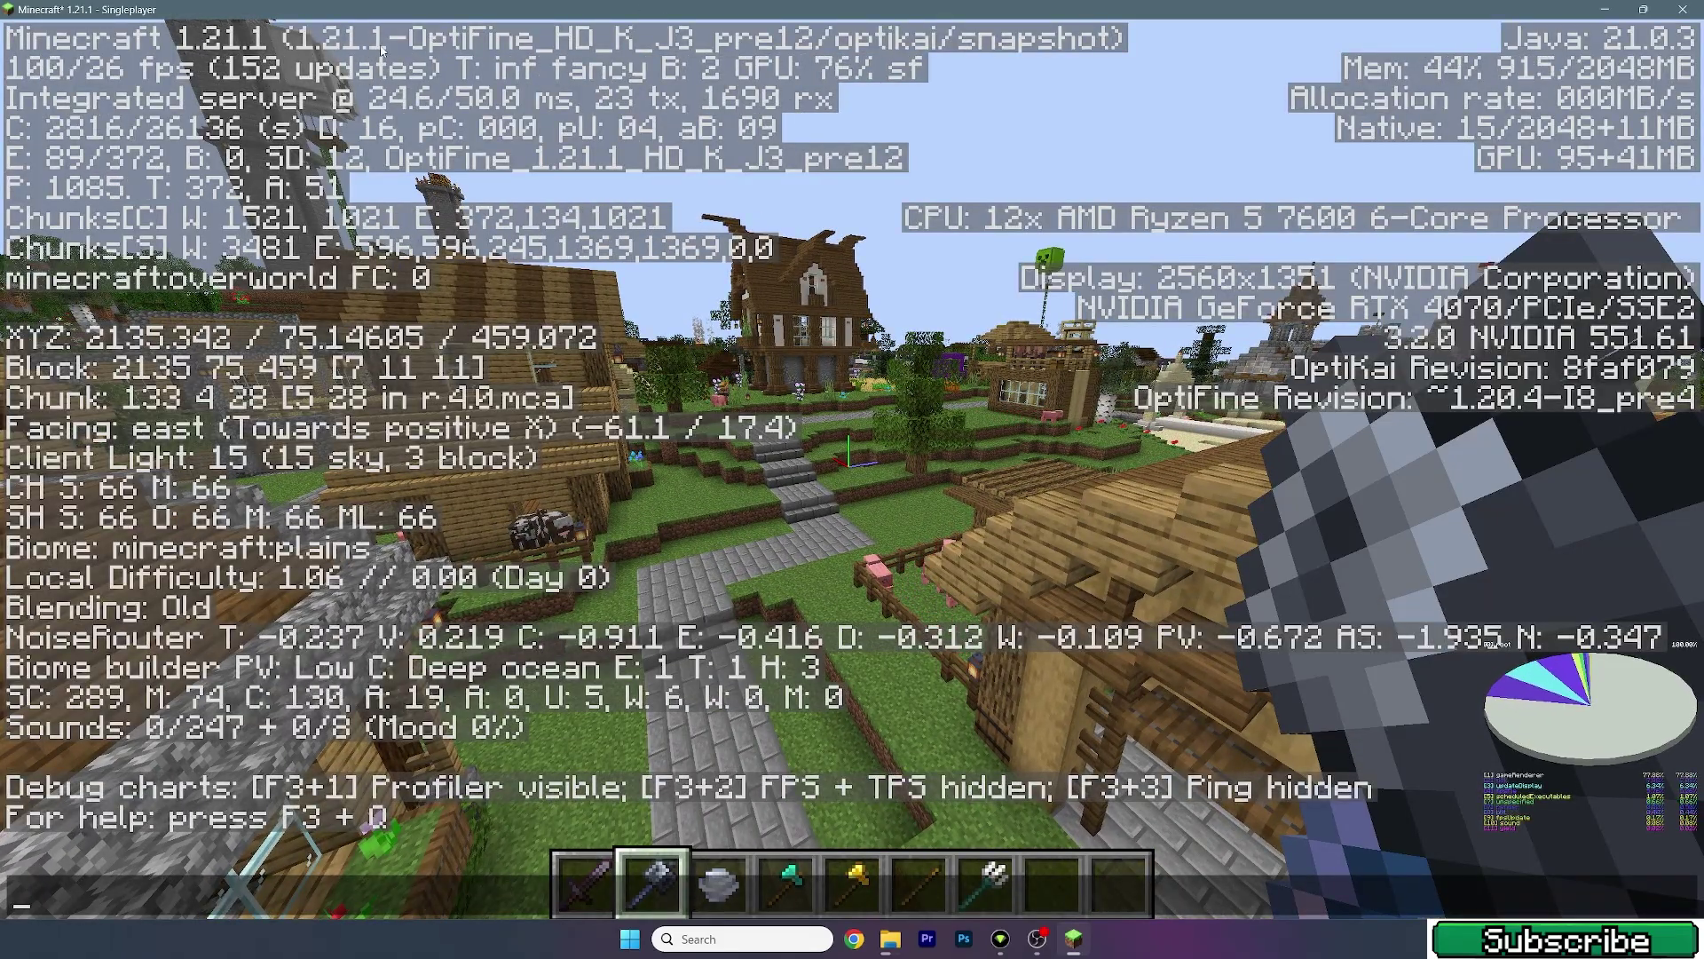
key(Escape)
key(F3)
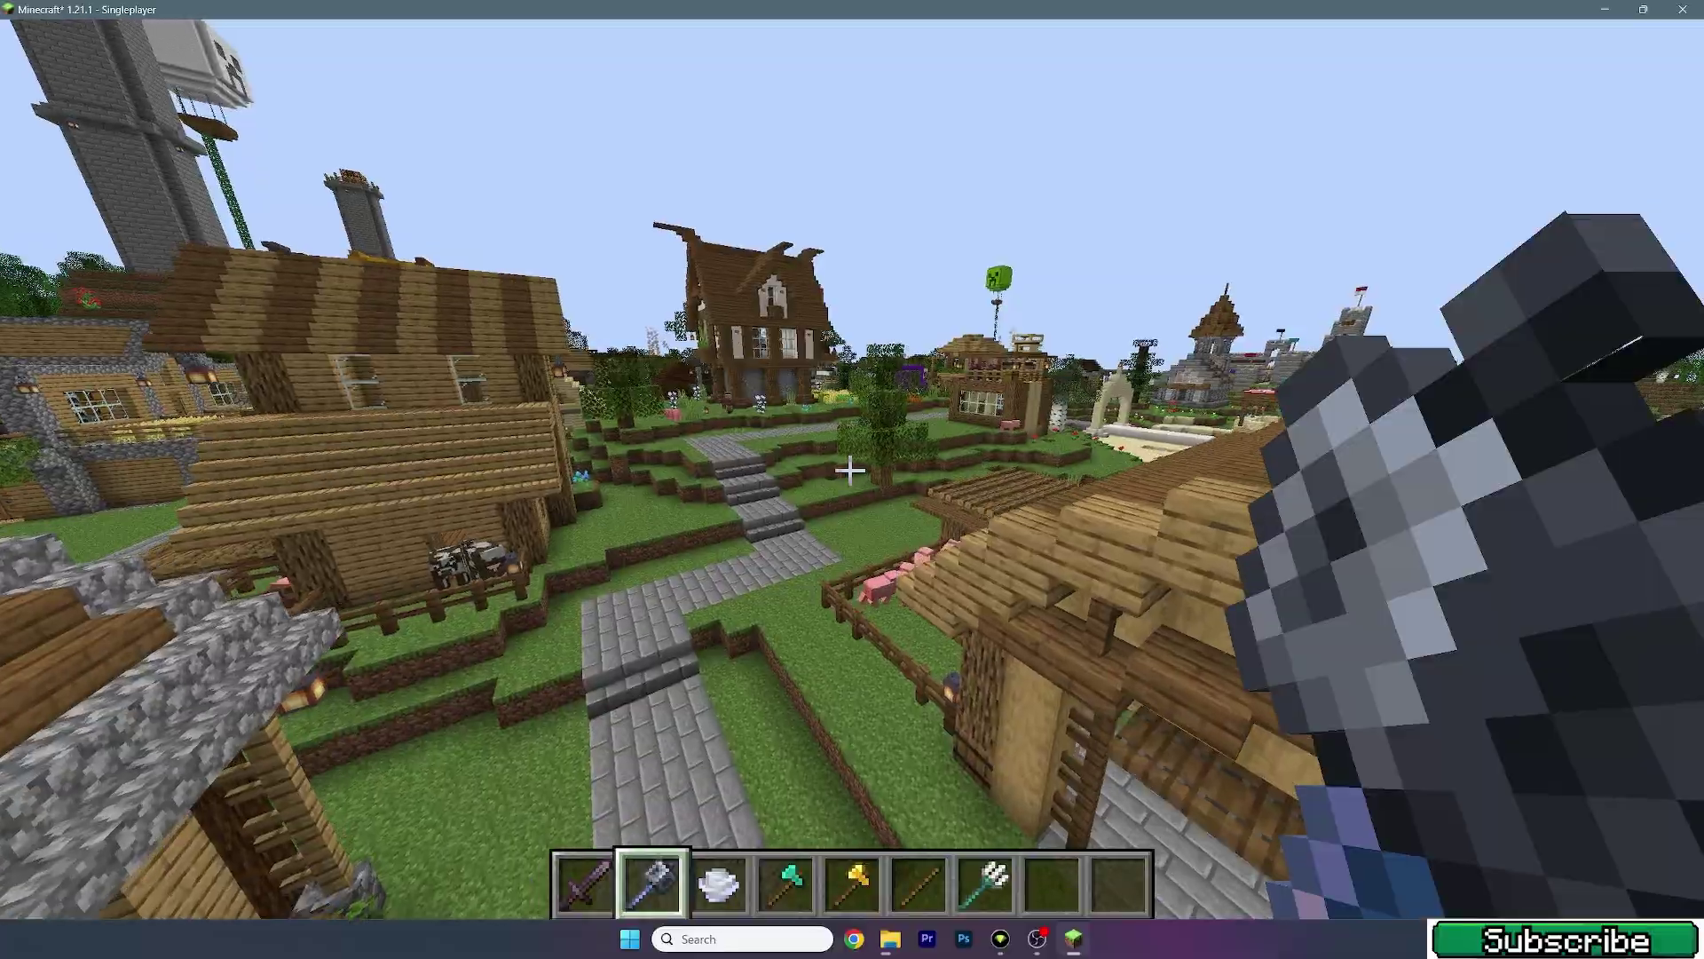
Descend to ground level and walk the stone path toward the house and flowers.
key(w)
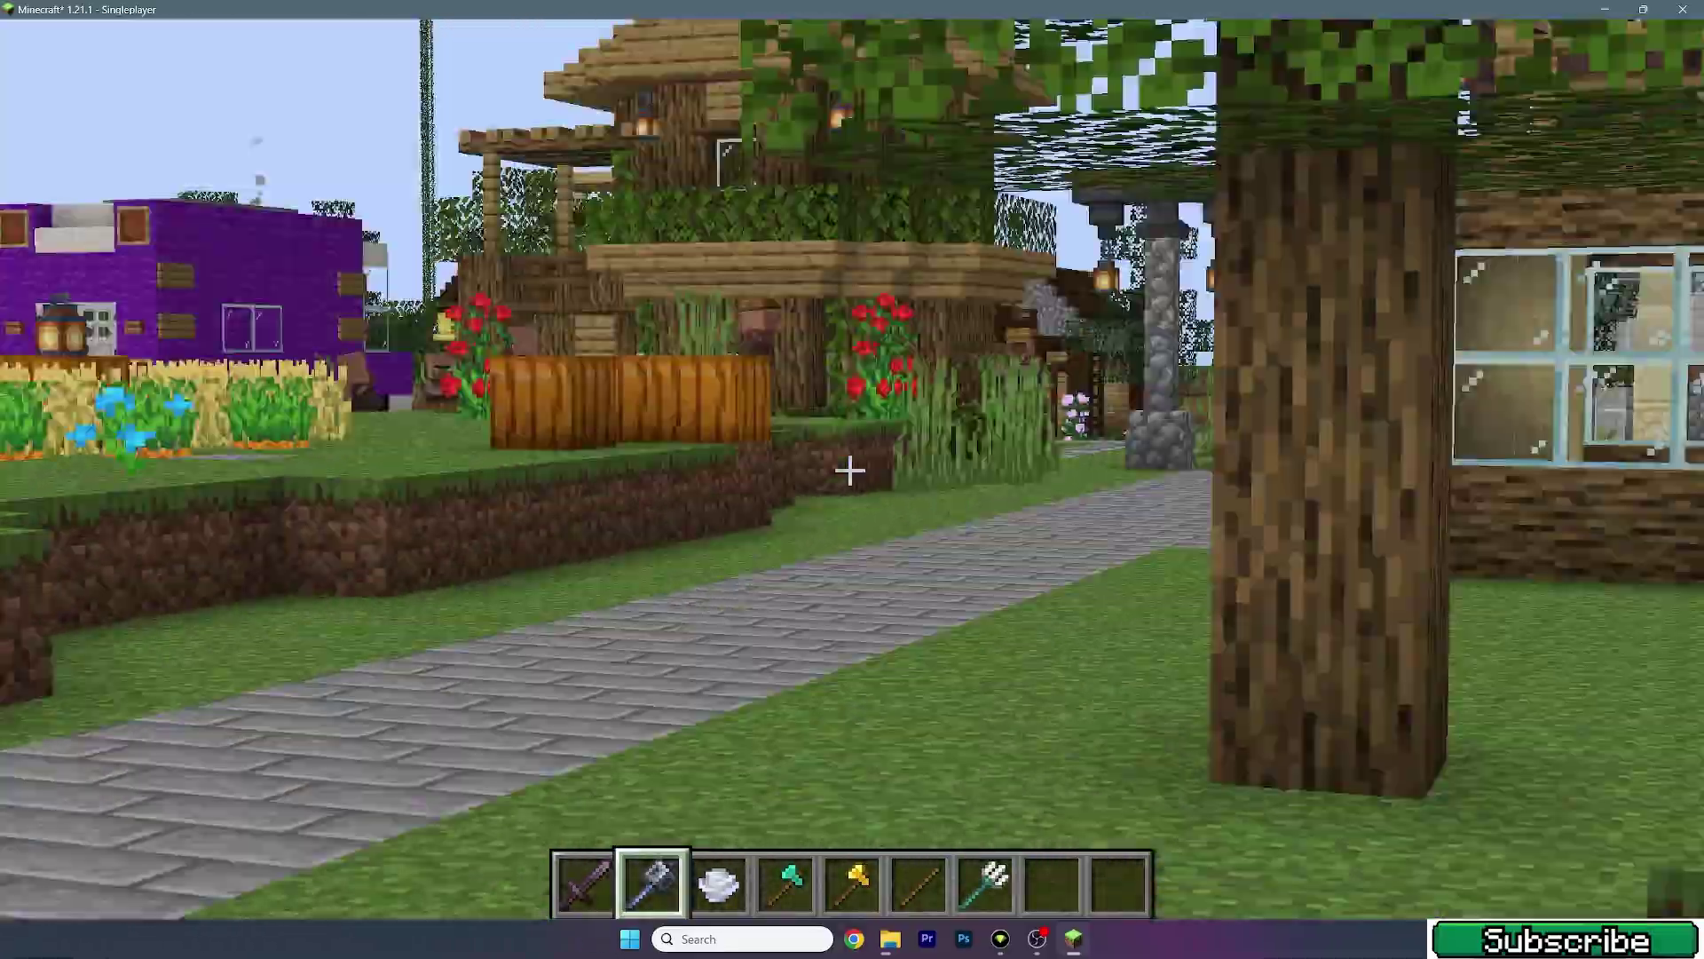
key(s)
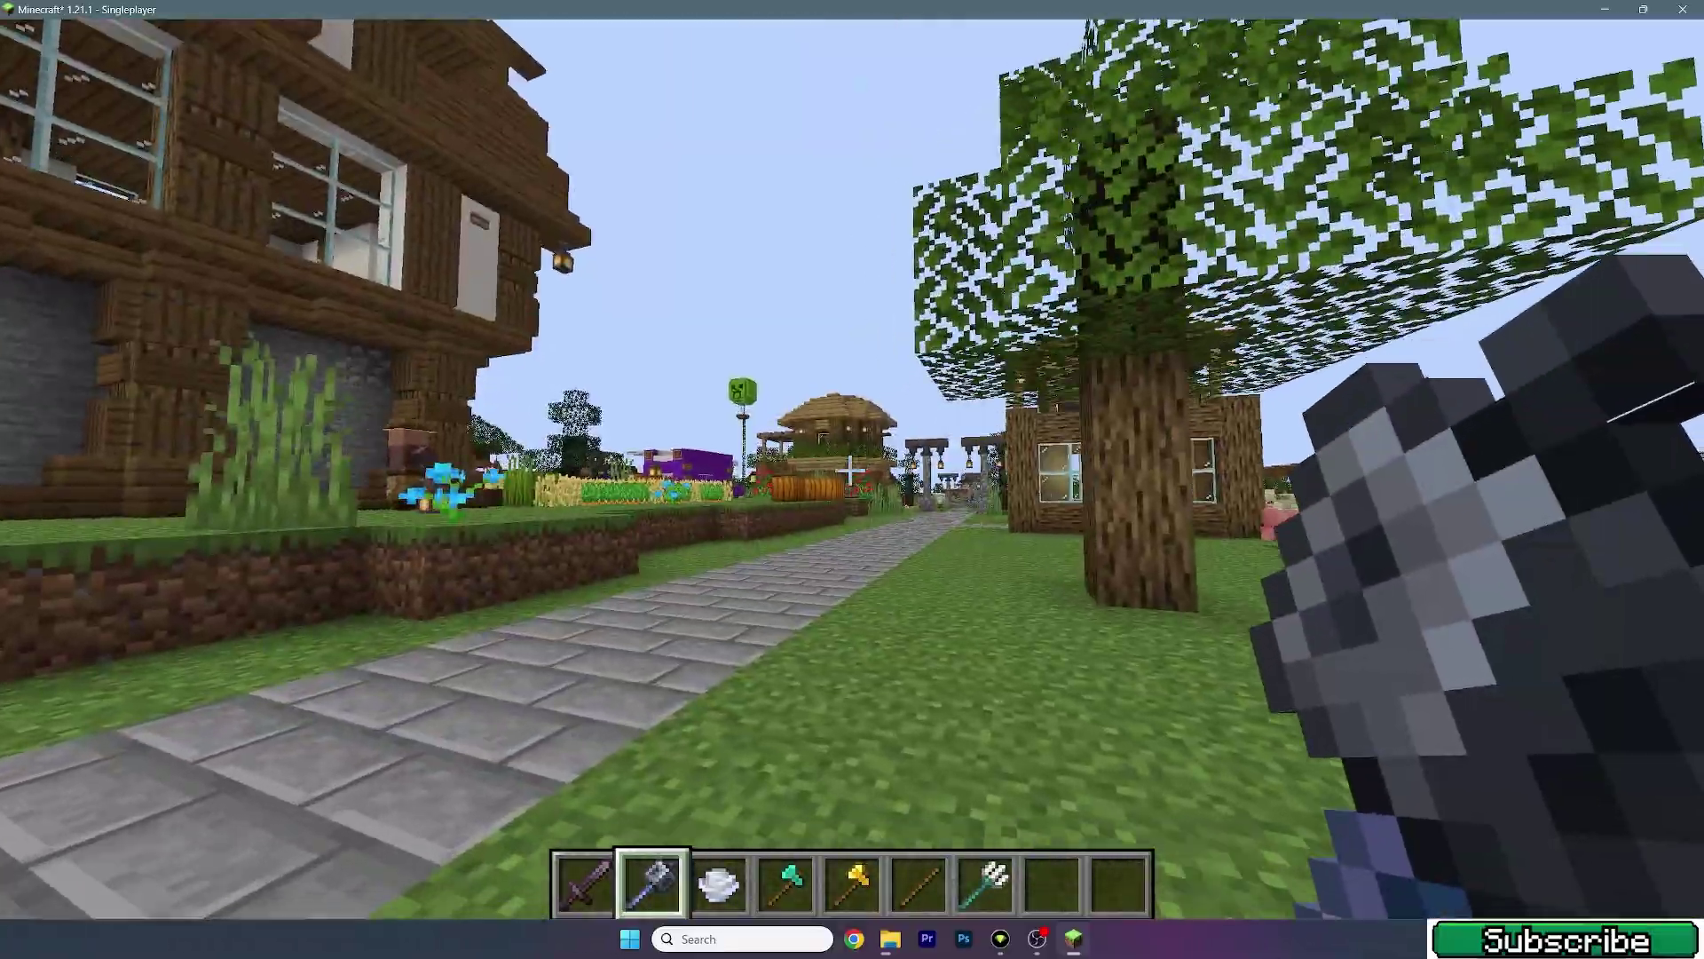
key(w)
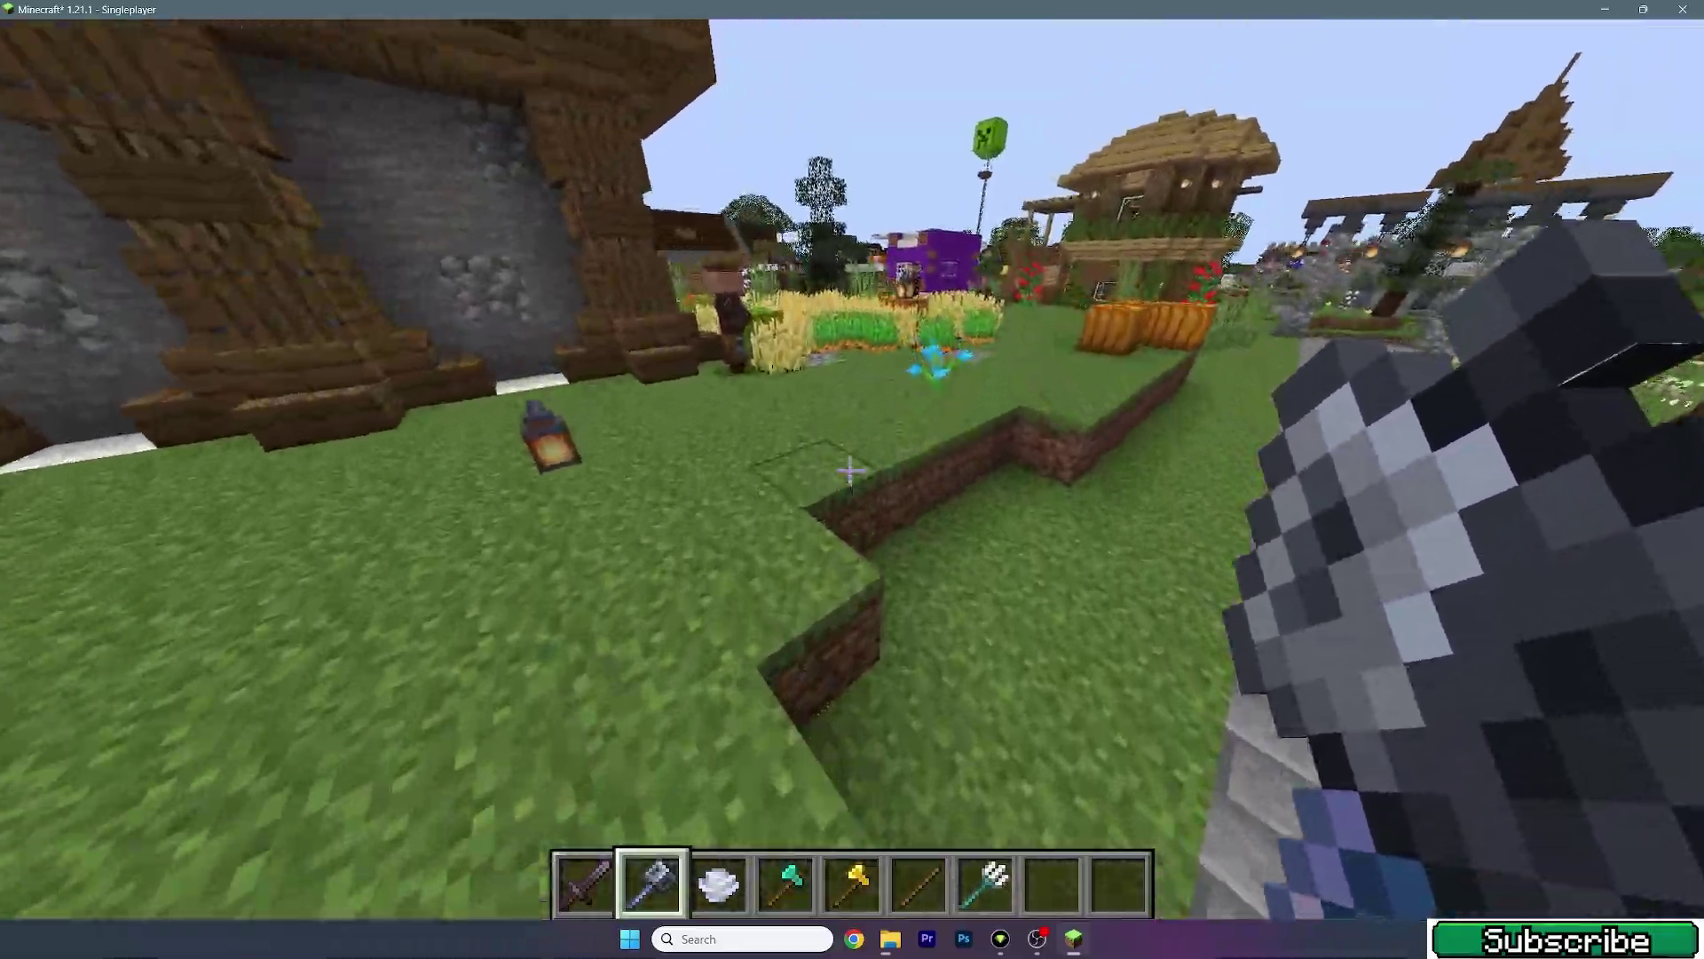
key(w)
key(w)
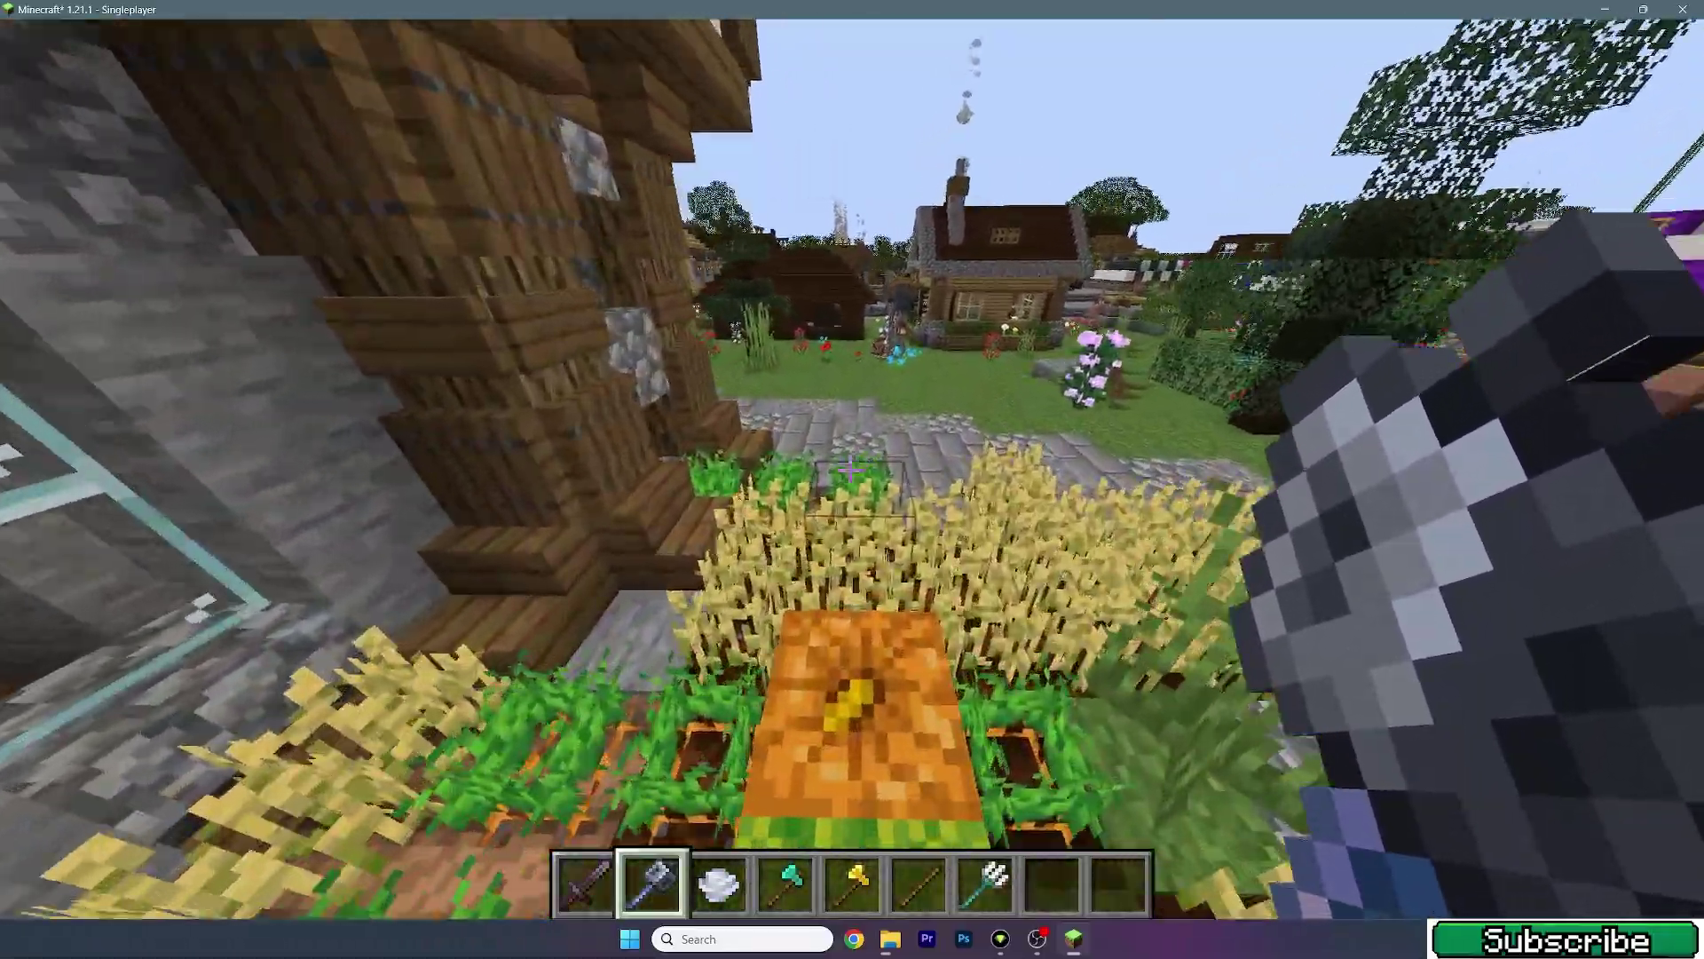
View the OptiFine HD J3_pre12 video settings from the pause menu's Options, then close them.
key(Escape)
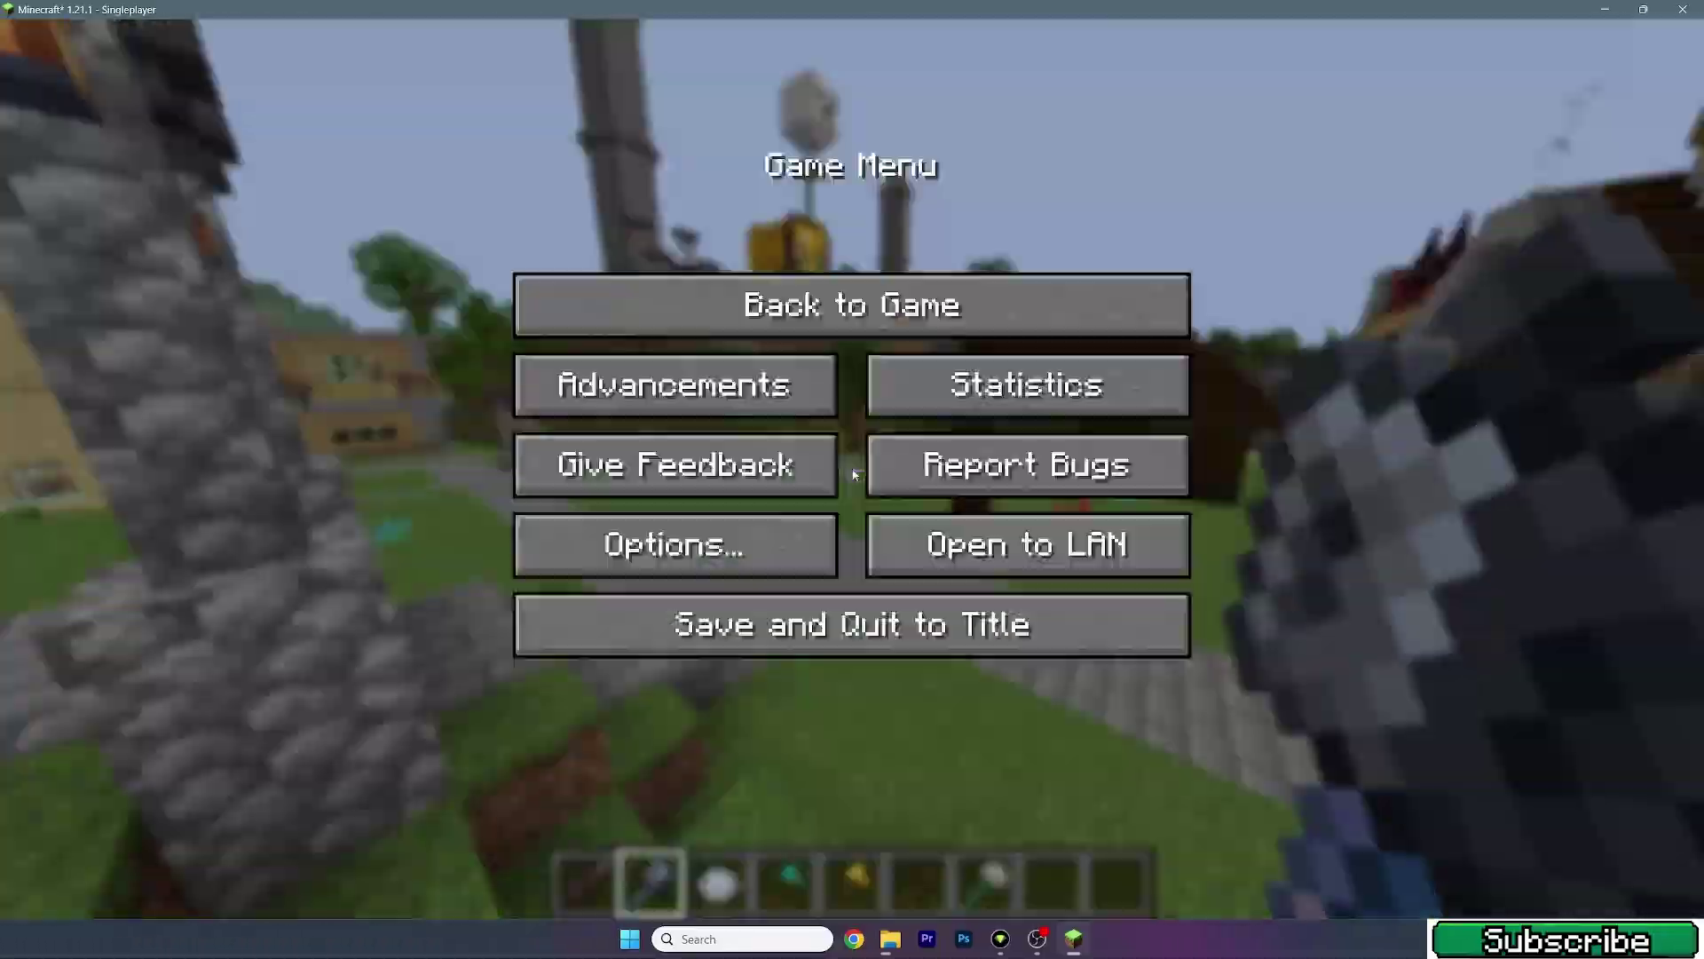
click(678, 661)
click(599, 435)
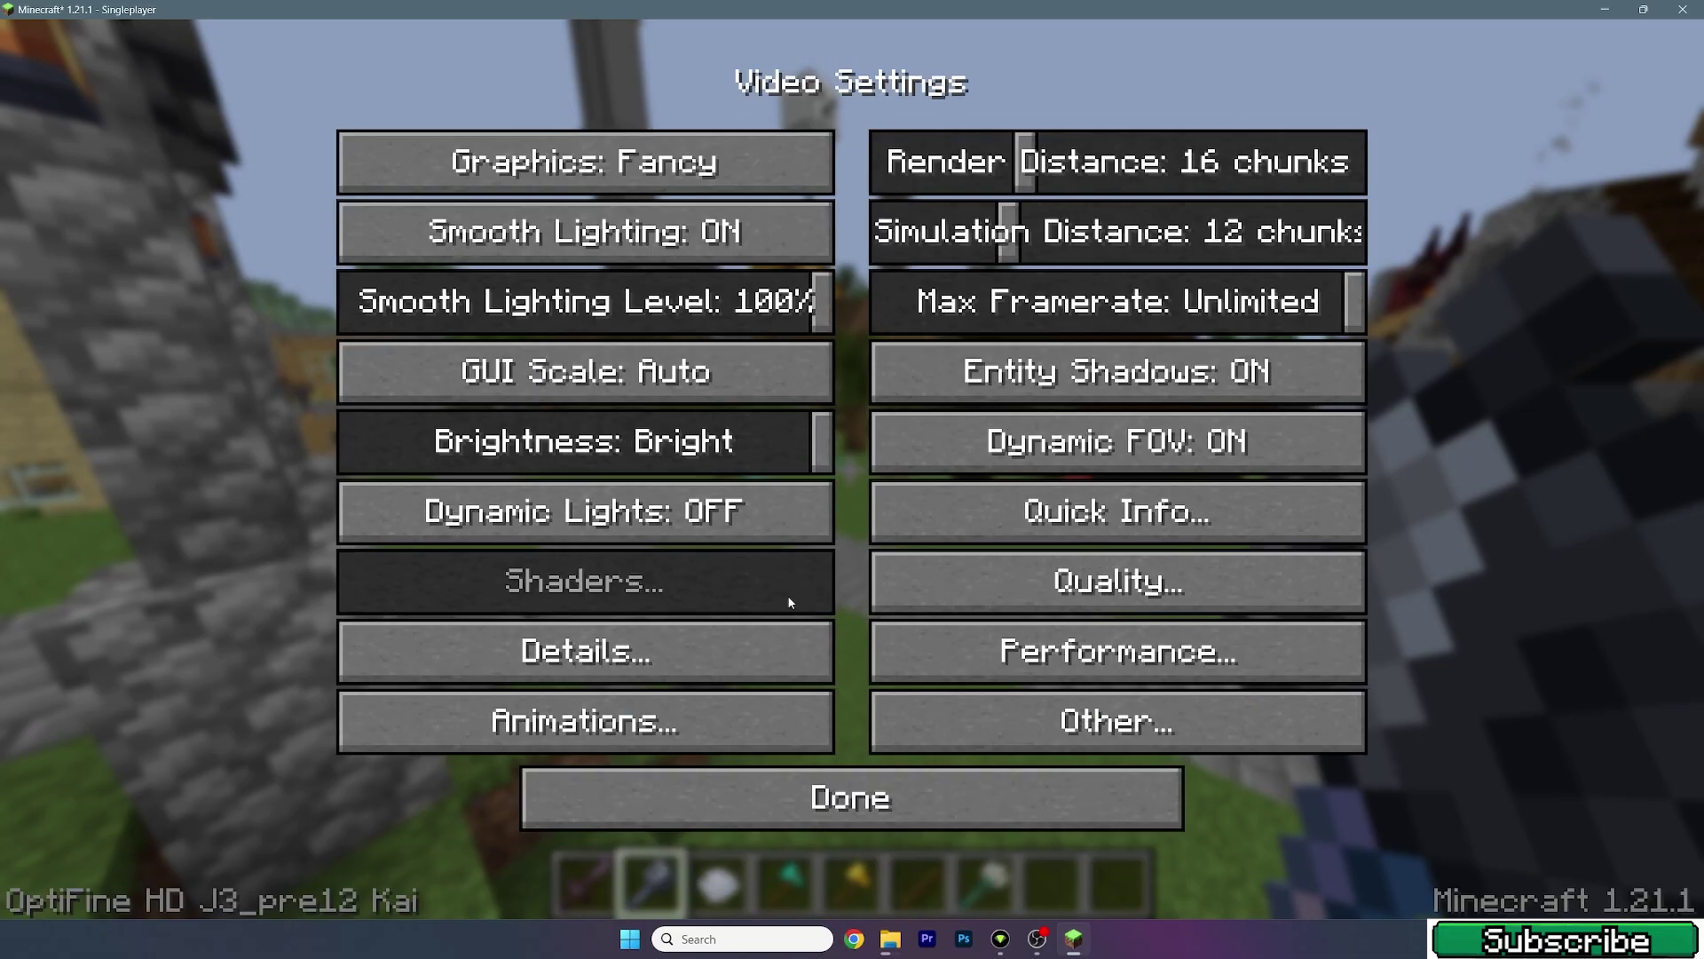
click(861, 797)
Resume the game and walk the stone path toward the village square.
key(Escape)
key(Escape)
key(w)
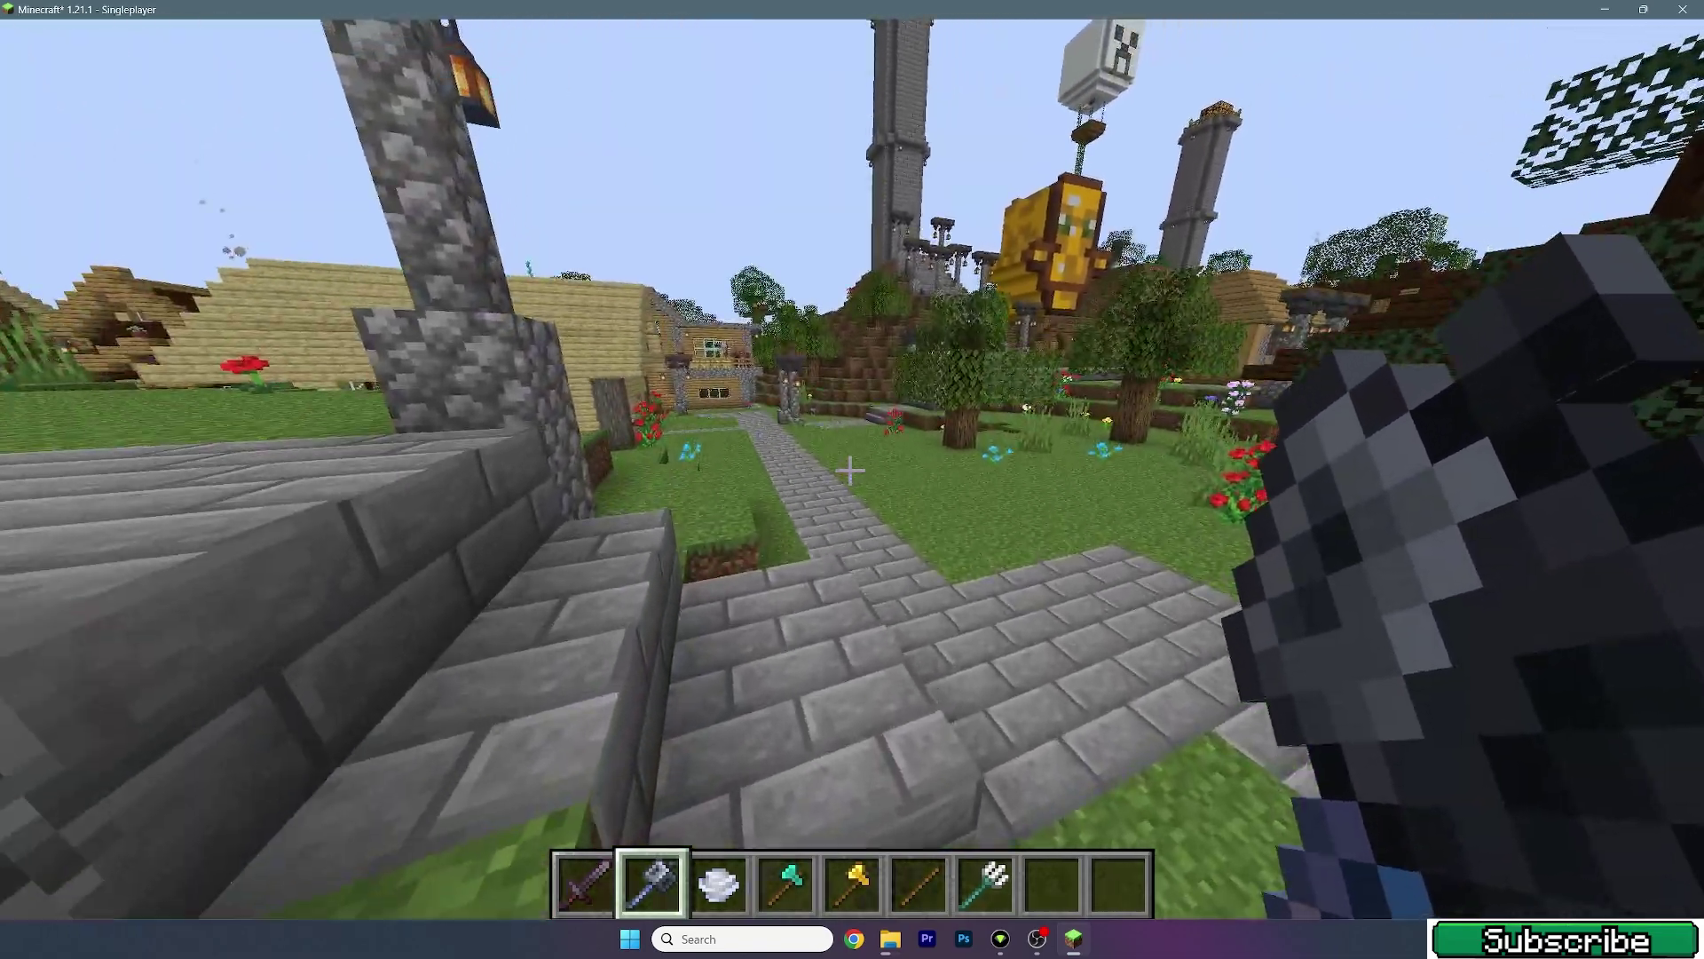
key(w)
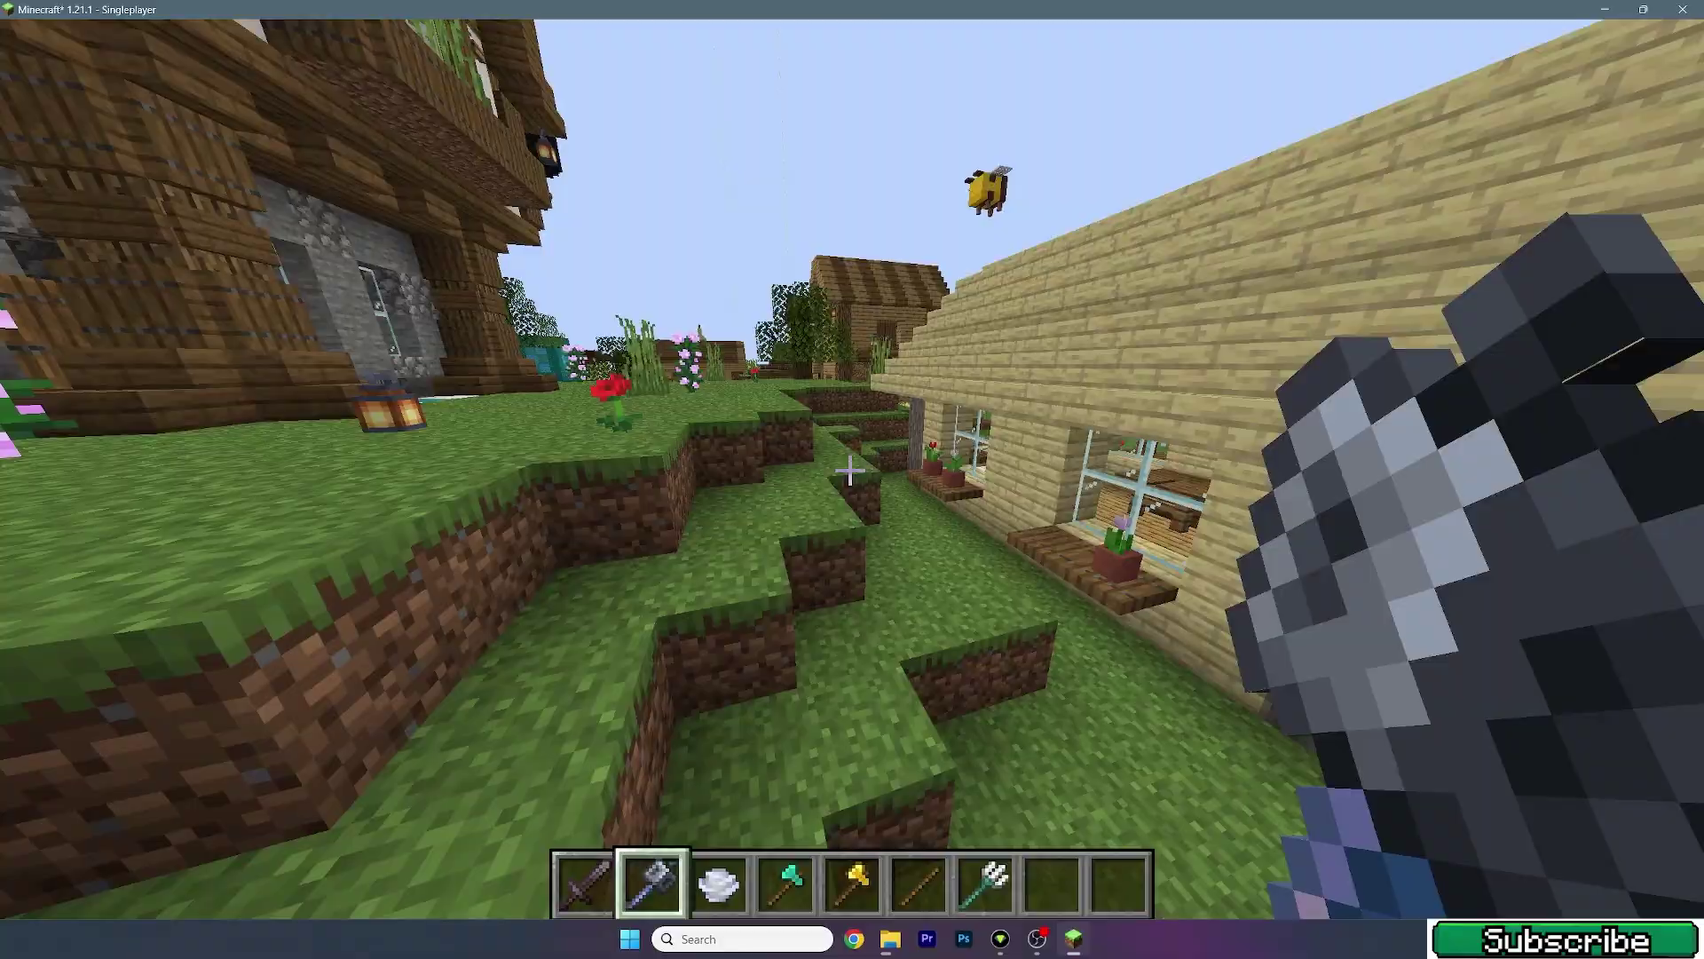